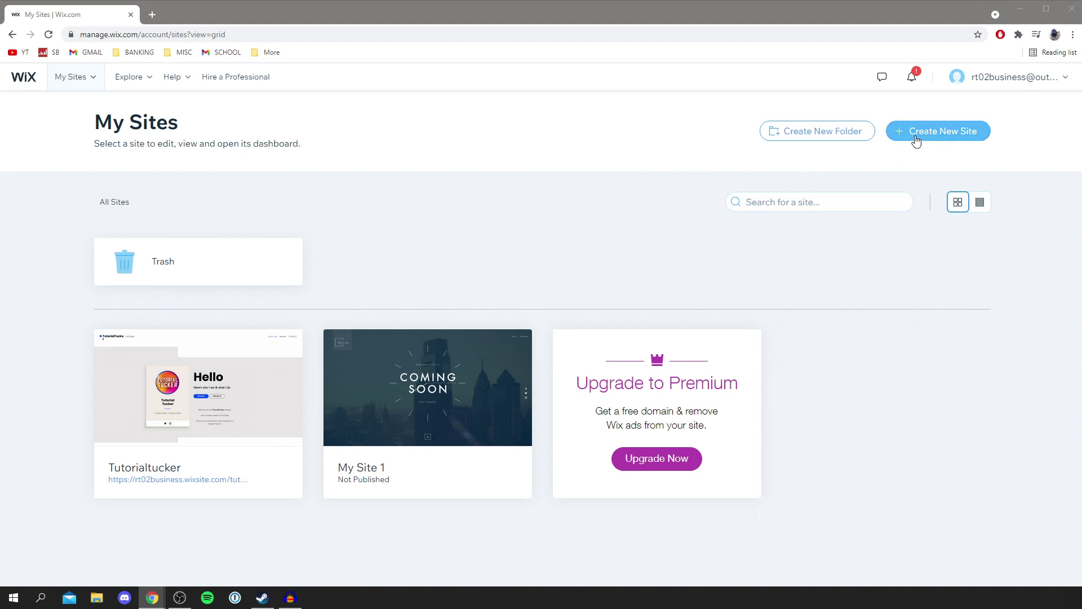
Start a new Online Store site and choose to edit a template
click(941, 137)
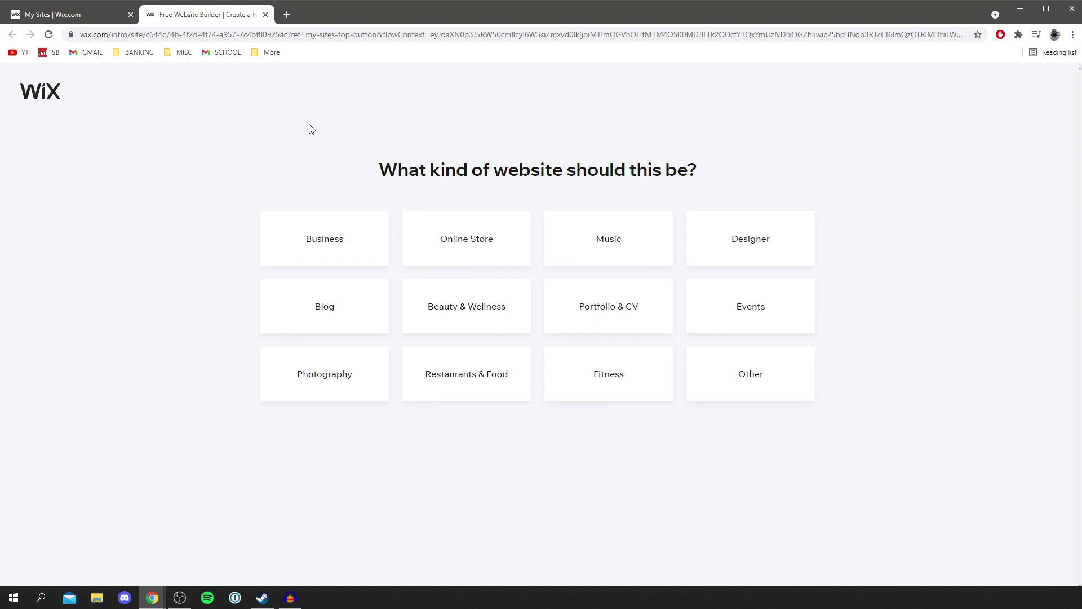
click(479, 247)
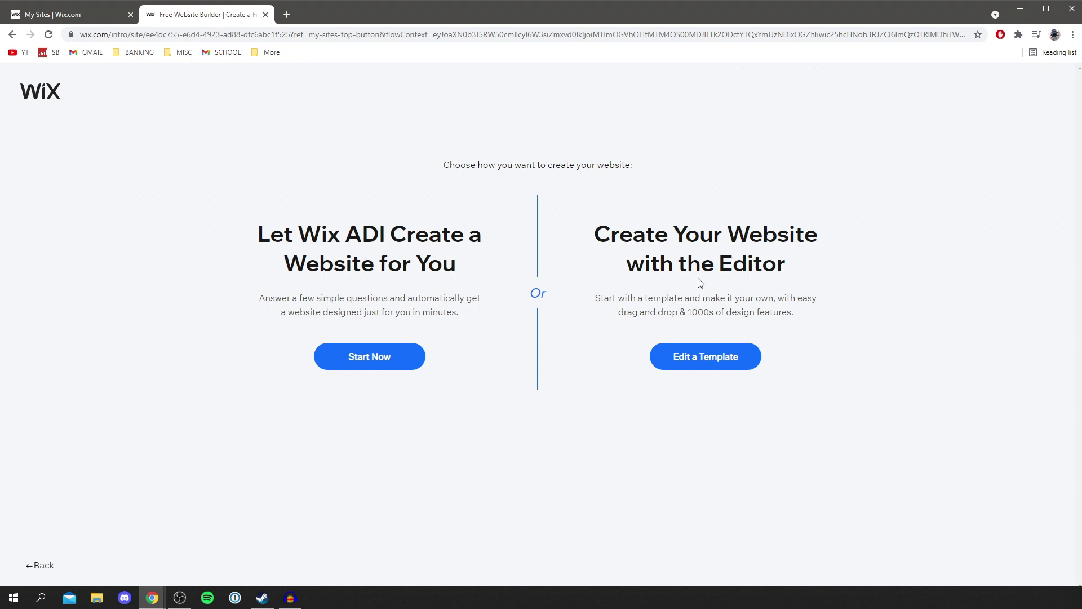
click(702, 362)
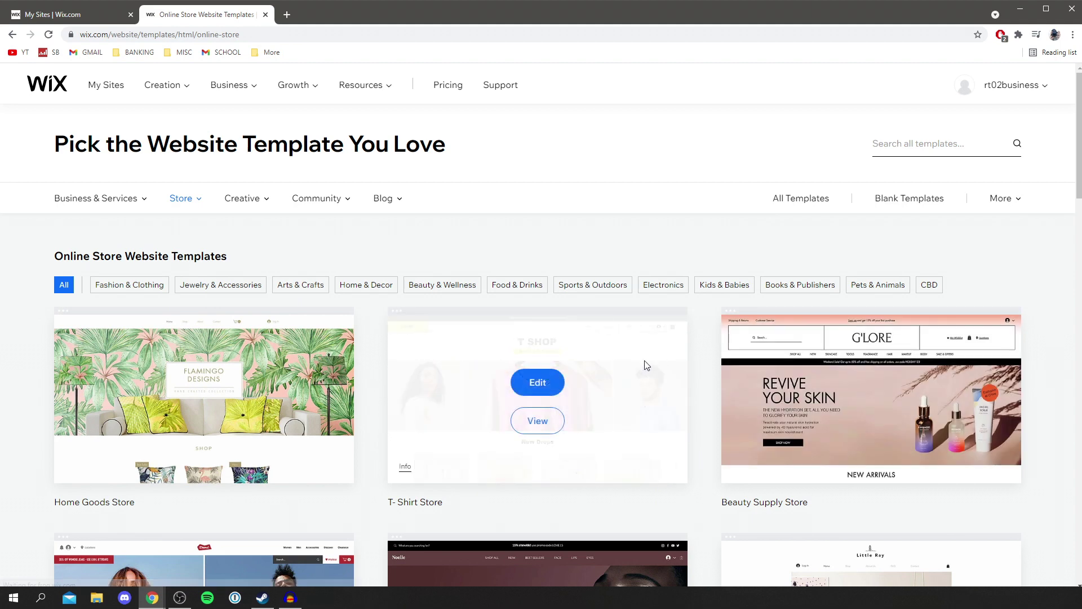
Filter templates to Fashion & Clothing and open the T-Shirt Store template for editing
scroll(449, 185, down, 2)
scroll(449, 185, down, 1)
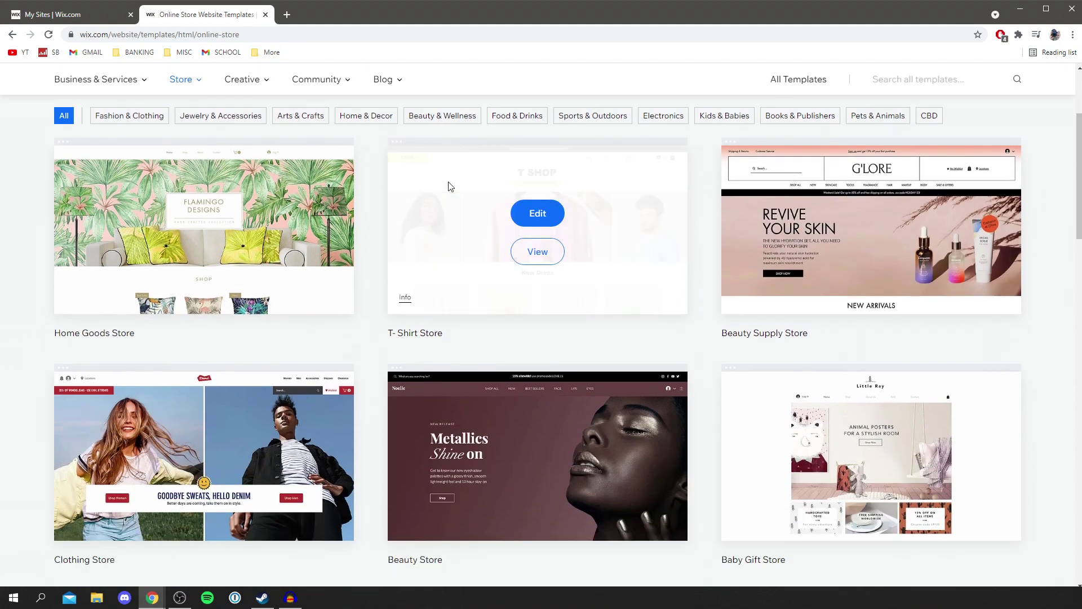
scroll(645, 164, up, 1)
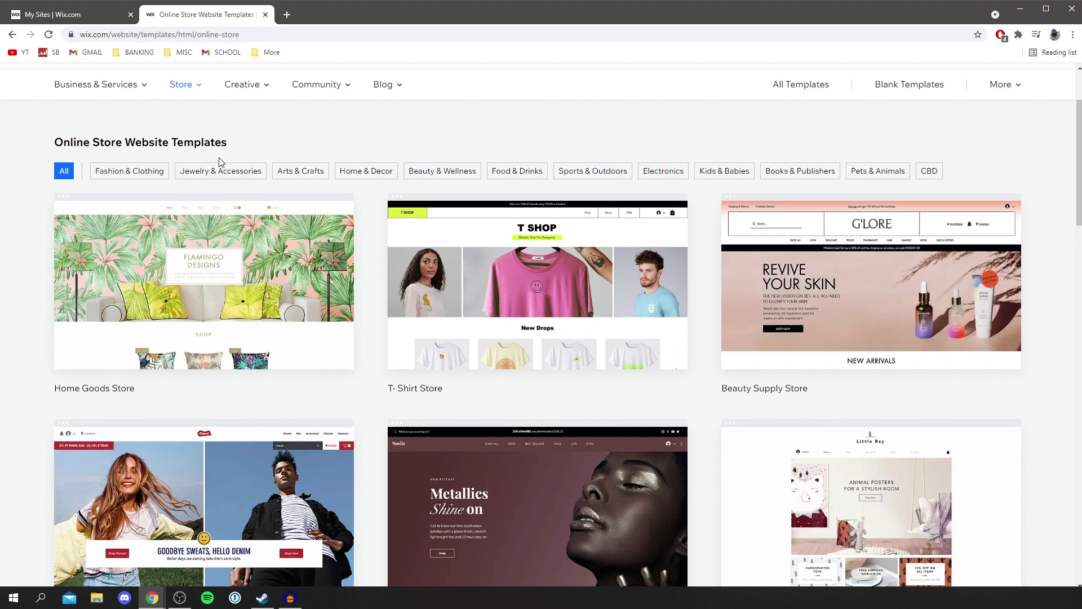
click(656, 175)
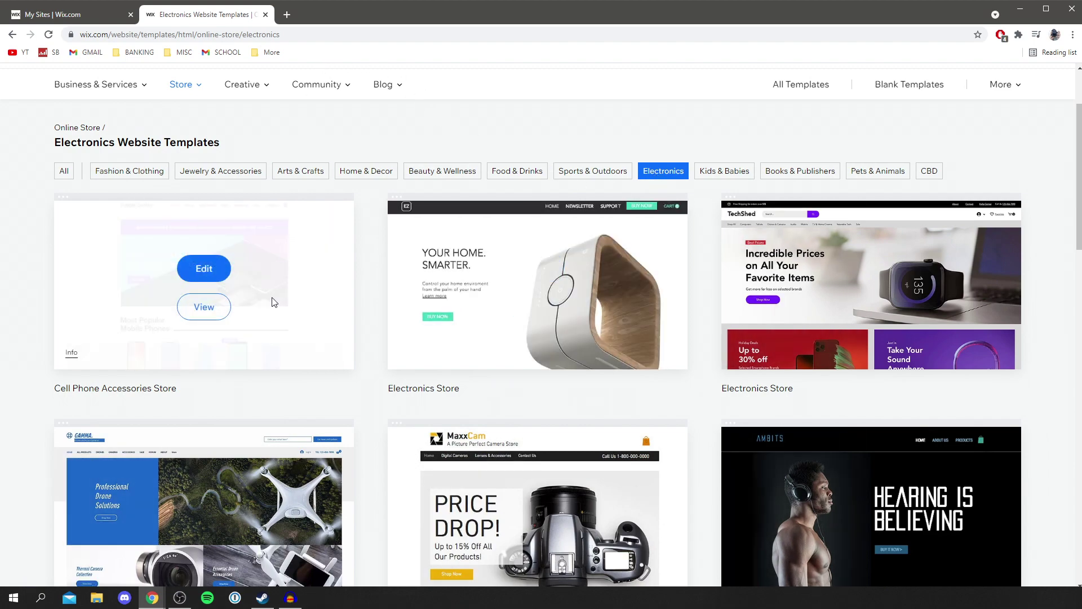
scroll(273, 302, down, 4)
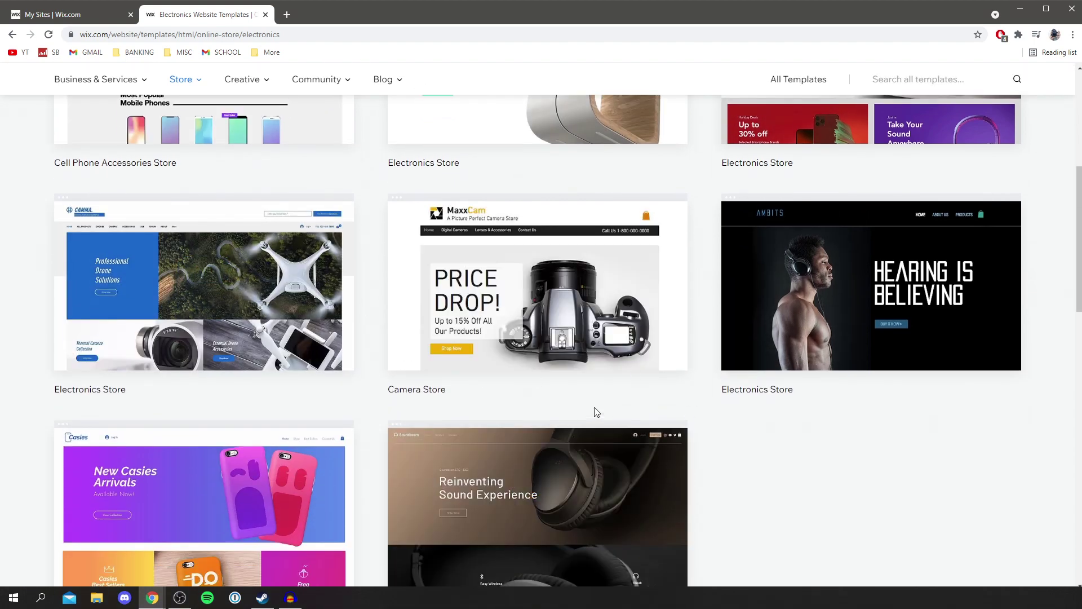
scroll(596, 411, up, 5)
click(129, 227)
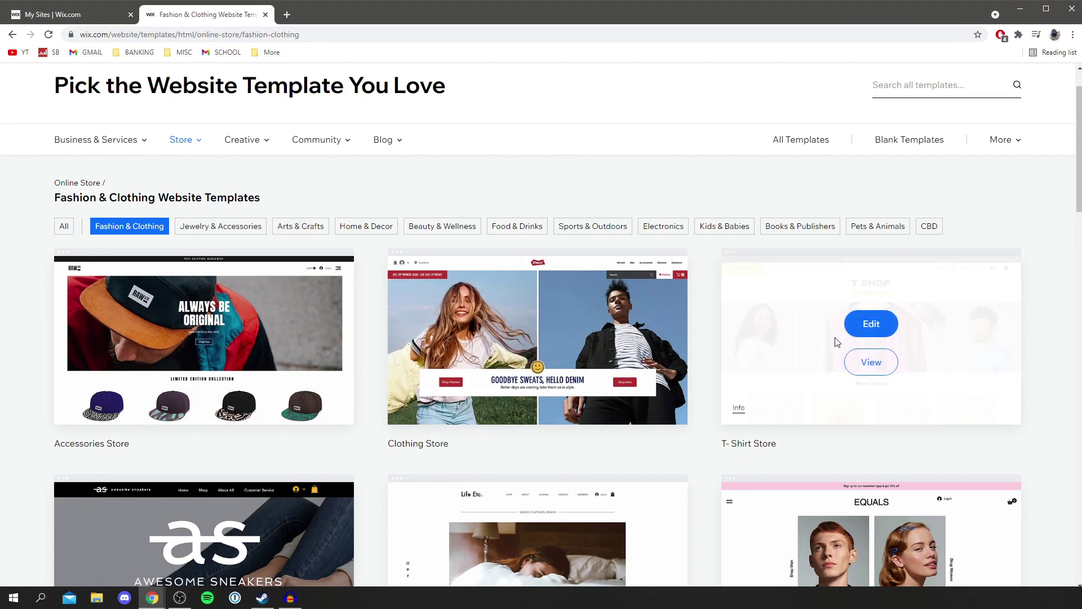
scroll(762, 205, down, 2)
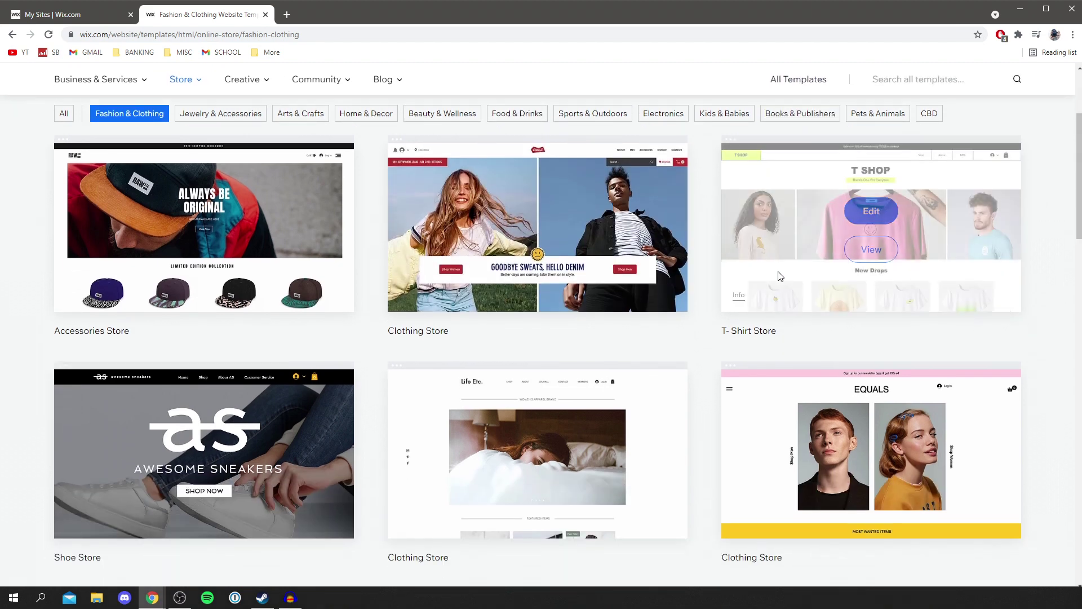
mouse_move(838, 208)
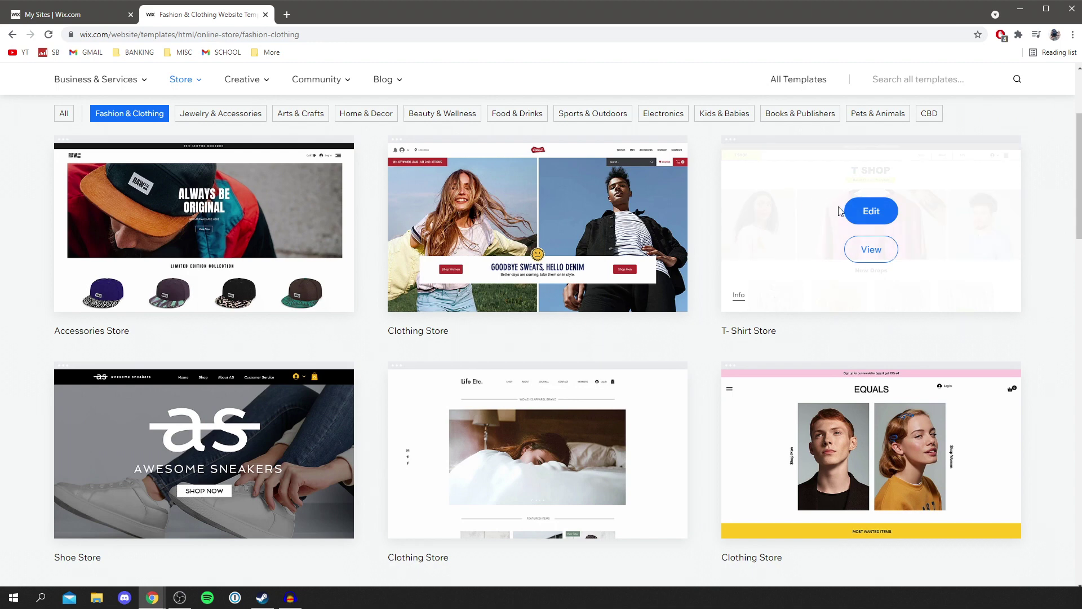
click(871, 212)
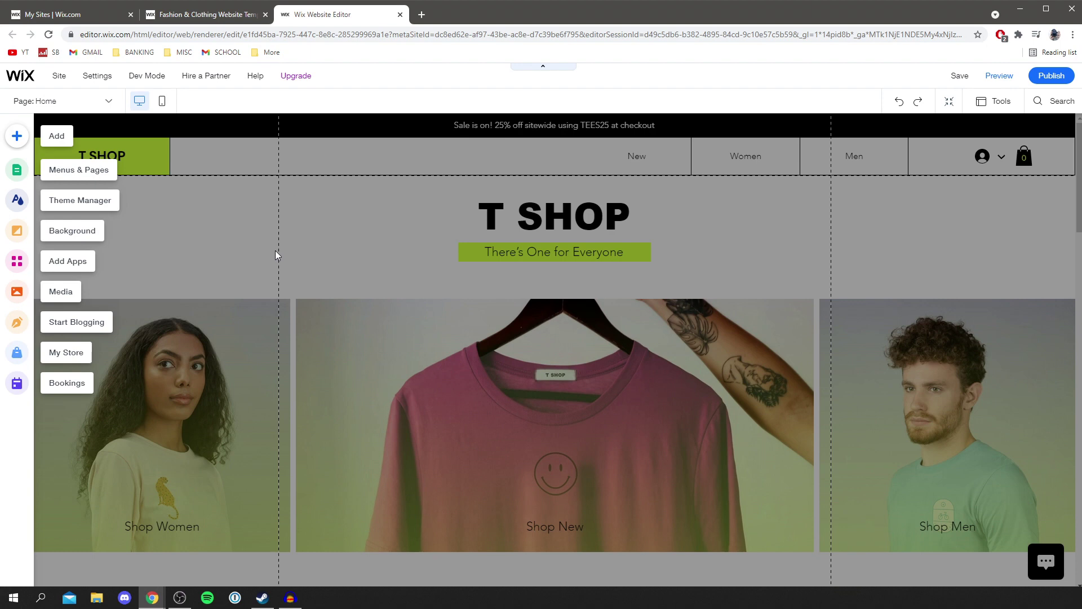
Once the editor loads, select the T SHOP heading on the Home page
mouse_move(307, 80)
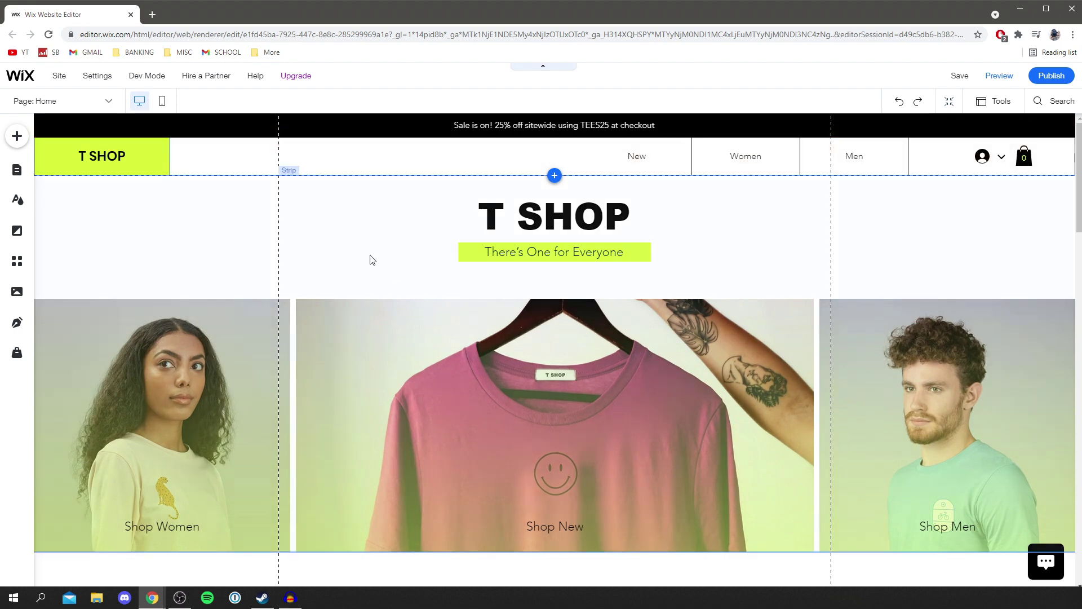
click(531, 215)
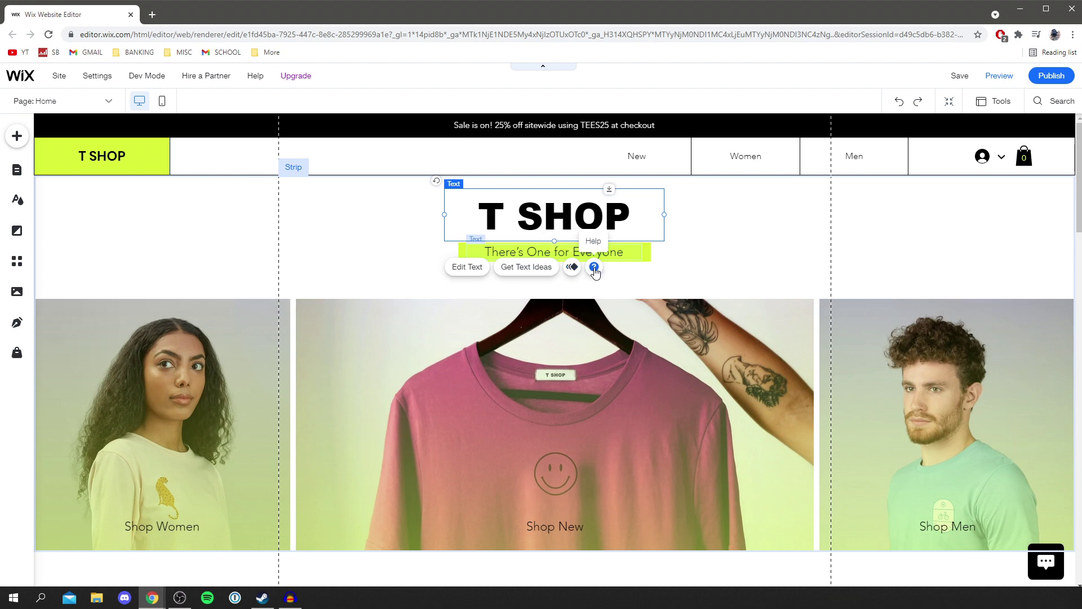
click(476, 265)
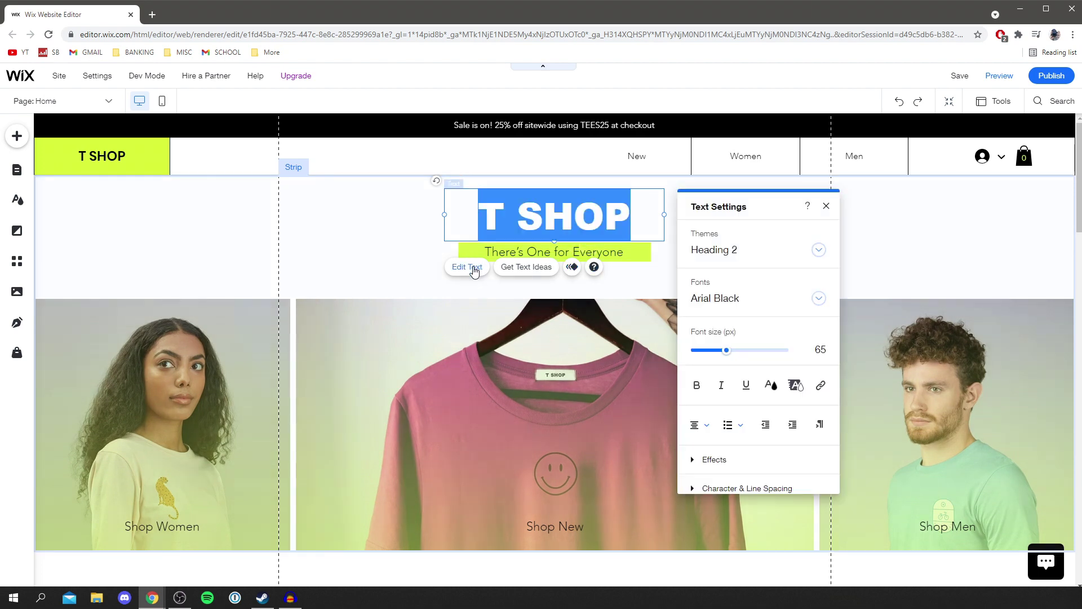
double_click(570, 216)
click(571, 217)
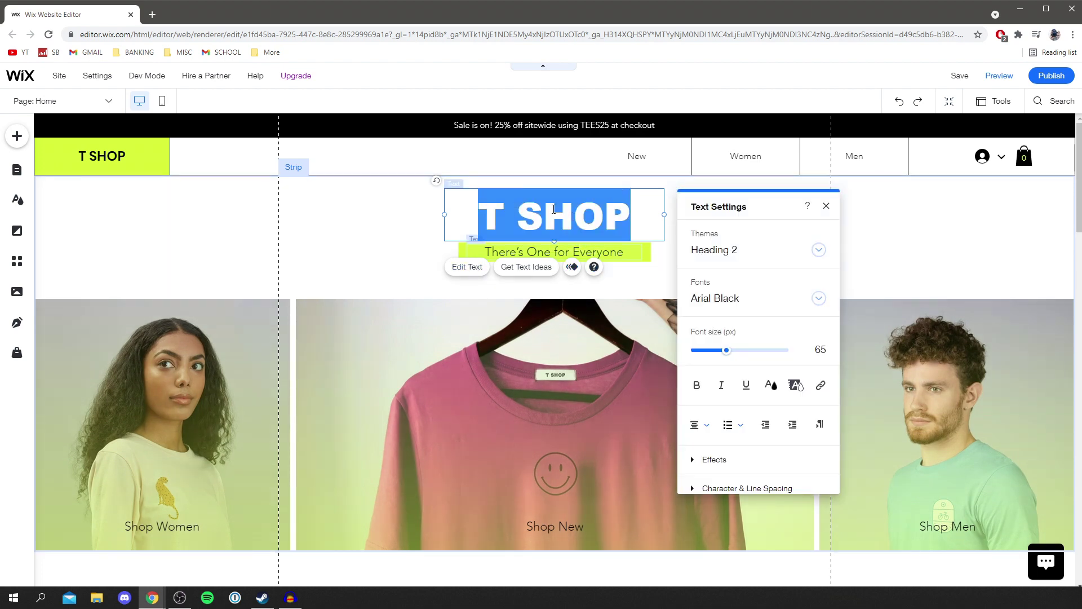
text(TUTORIAL)
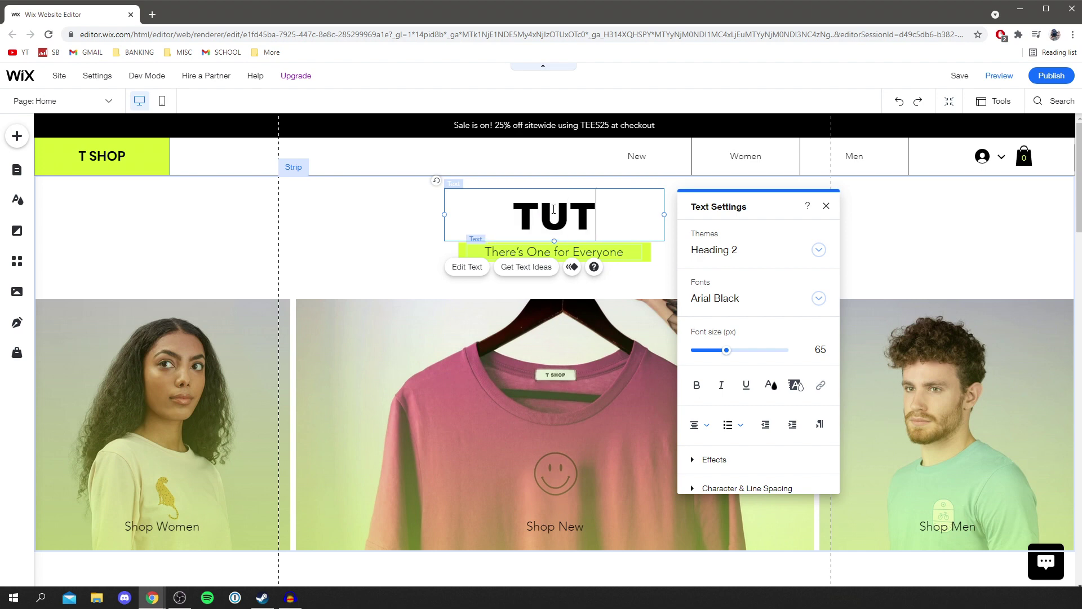
text(CKER)
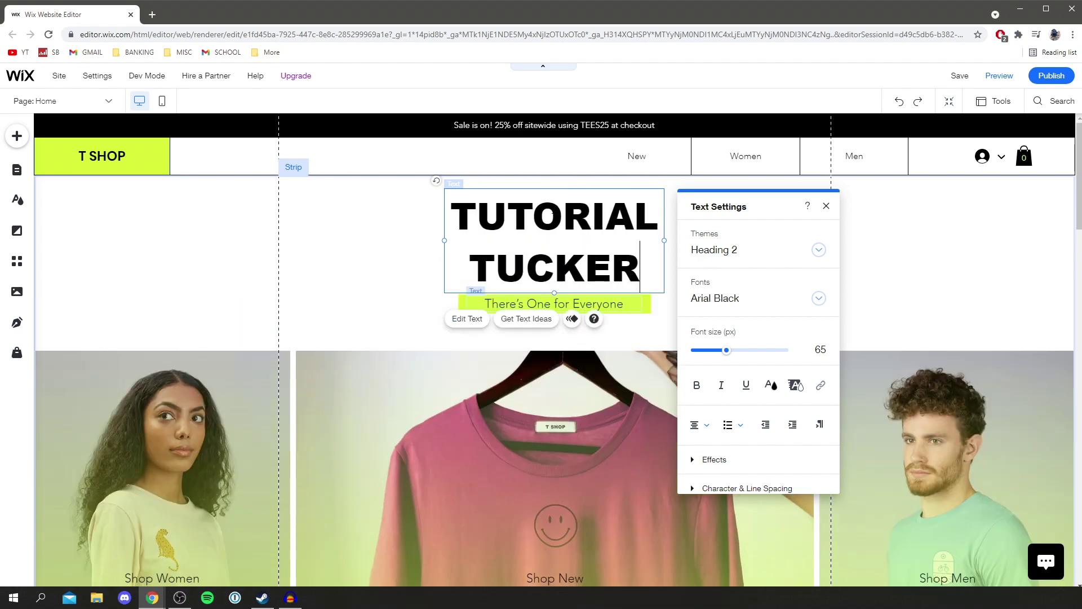
drag(648, 262, 448, 203)
text(TSHIRT)
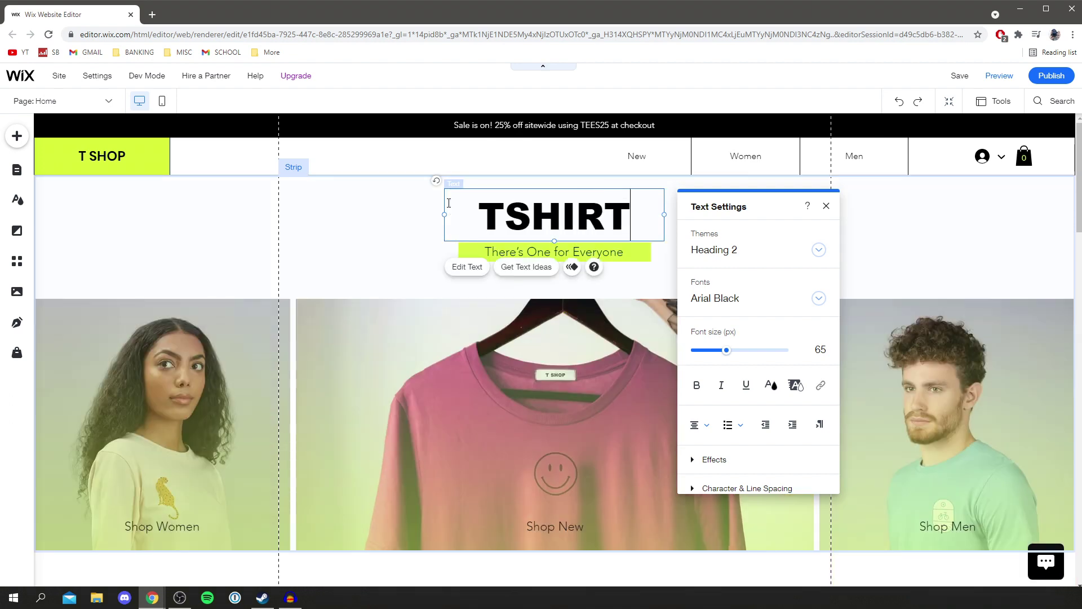
text(S)
key(ctrl+z)
key(ctrl+z)
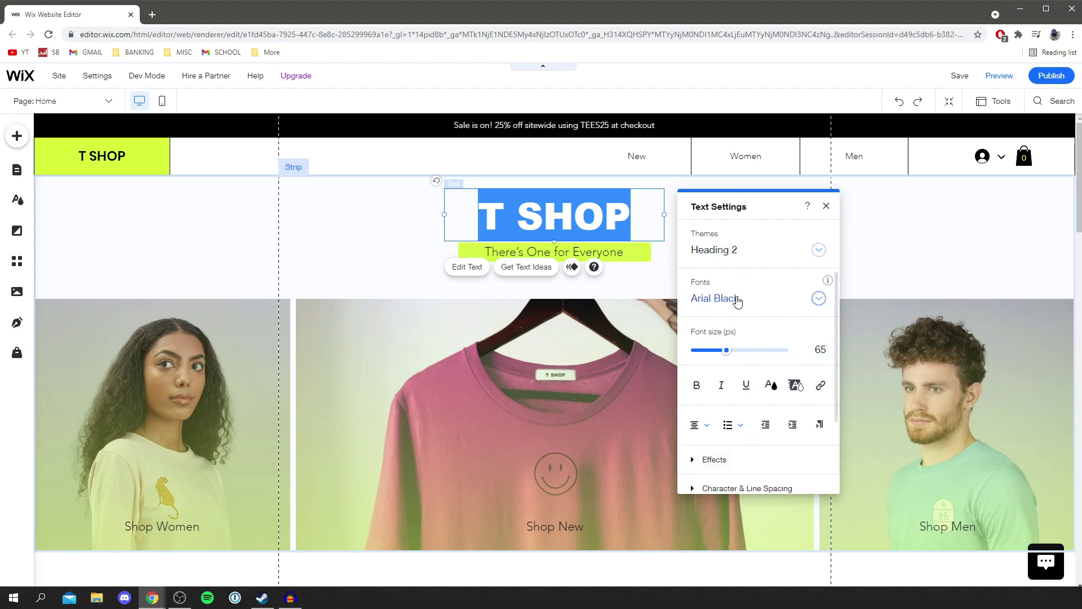
scroll(738, 305, down, 2)
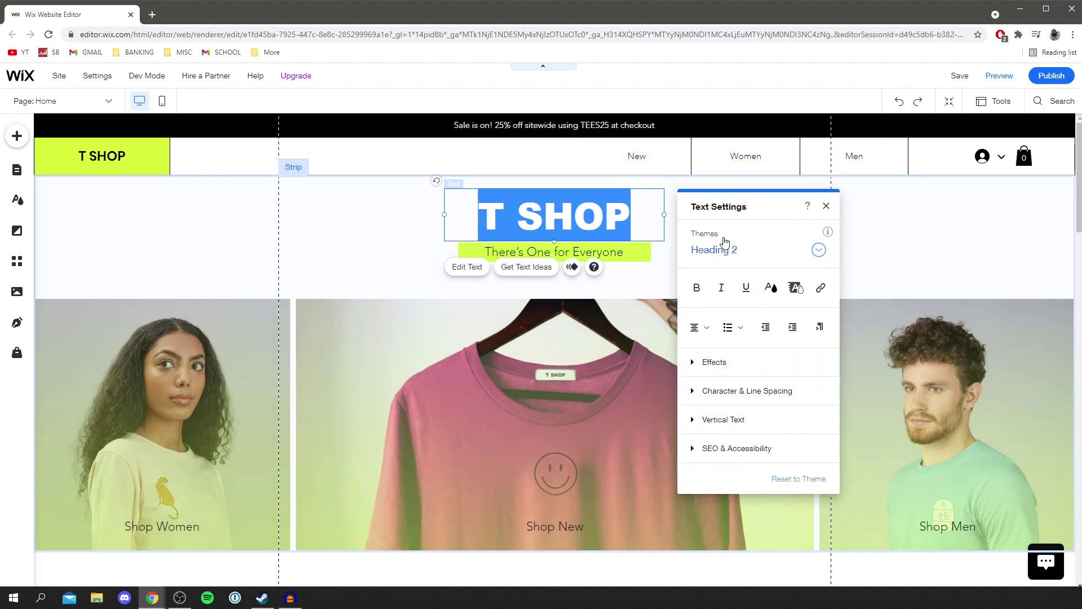
click(826, 207)
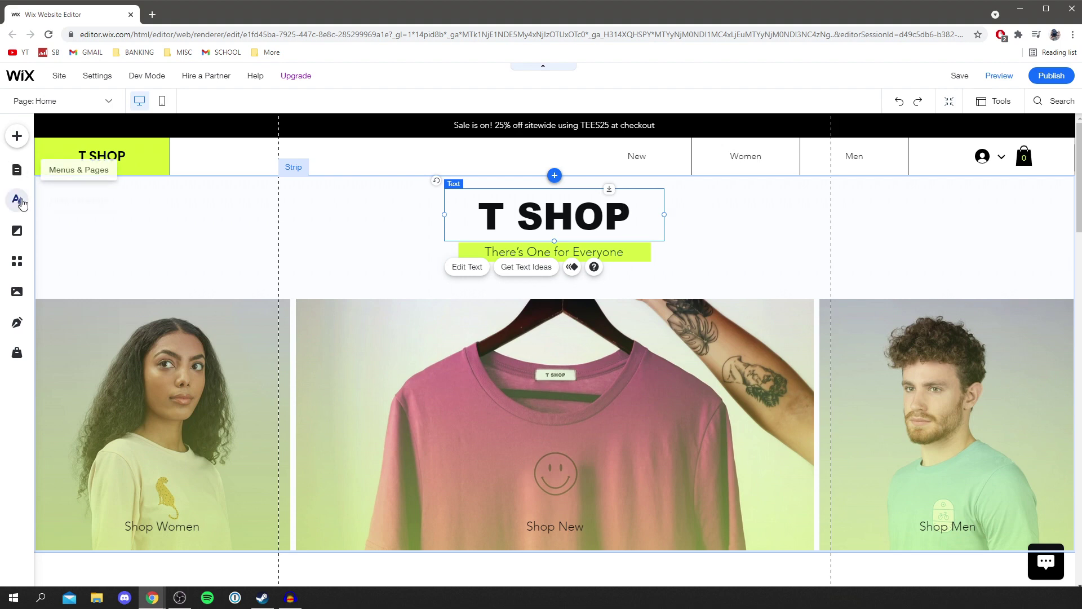
Add Wix Stores to the site and open the dashboard's product list
click(17, 354)
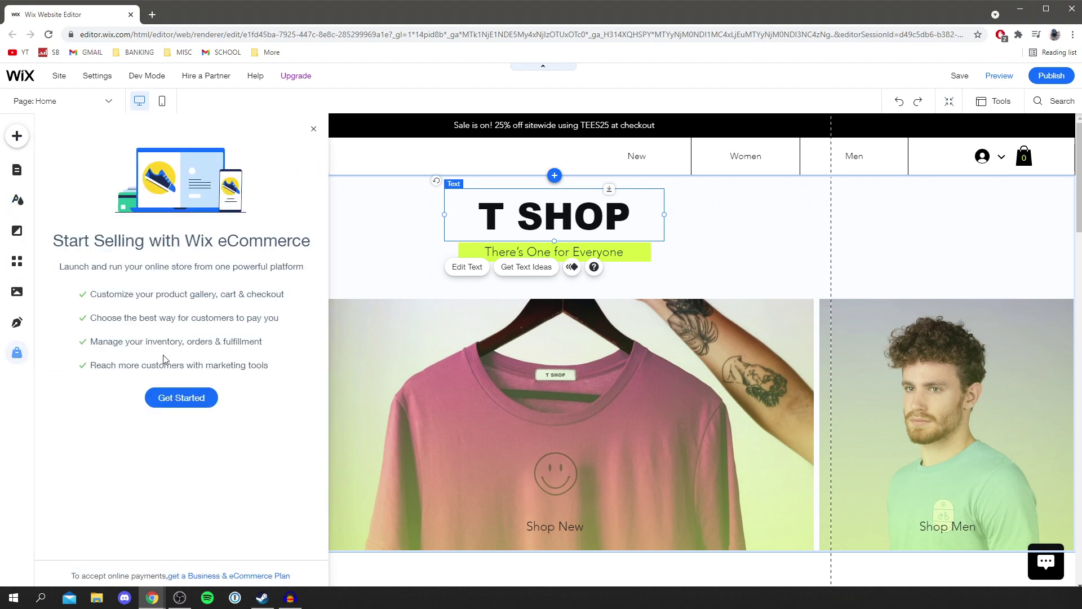
click(181, 398)
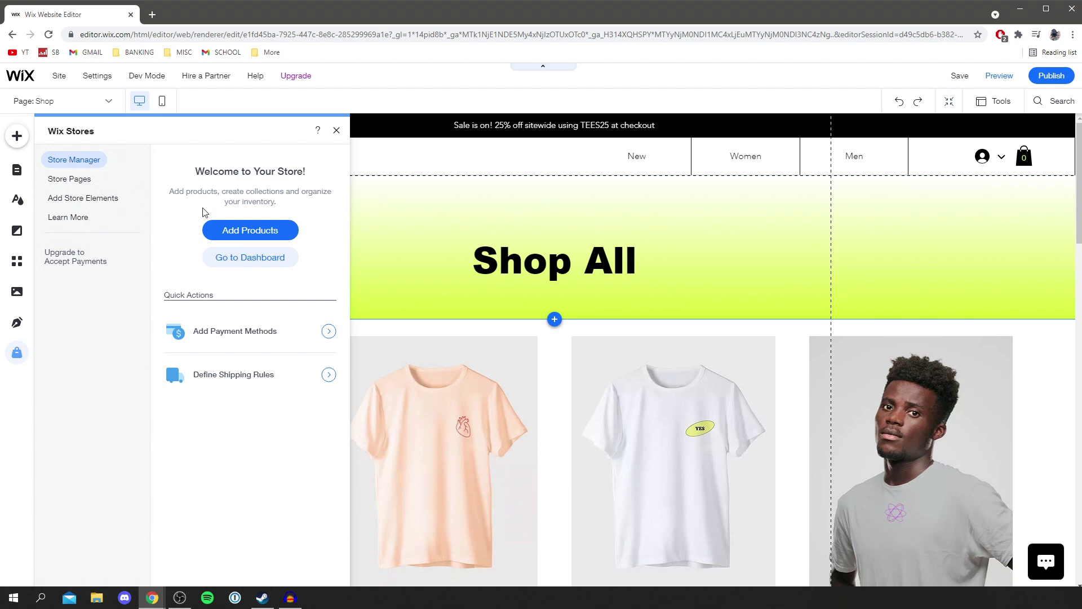
click(247, 232)
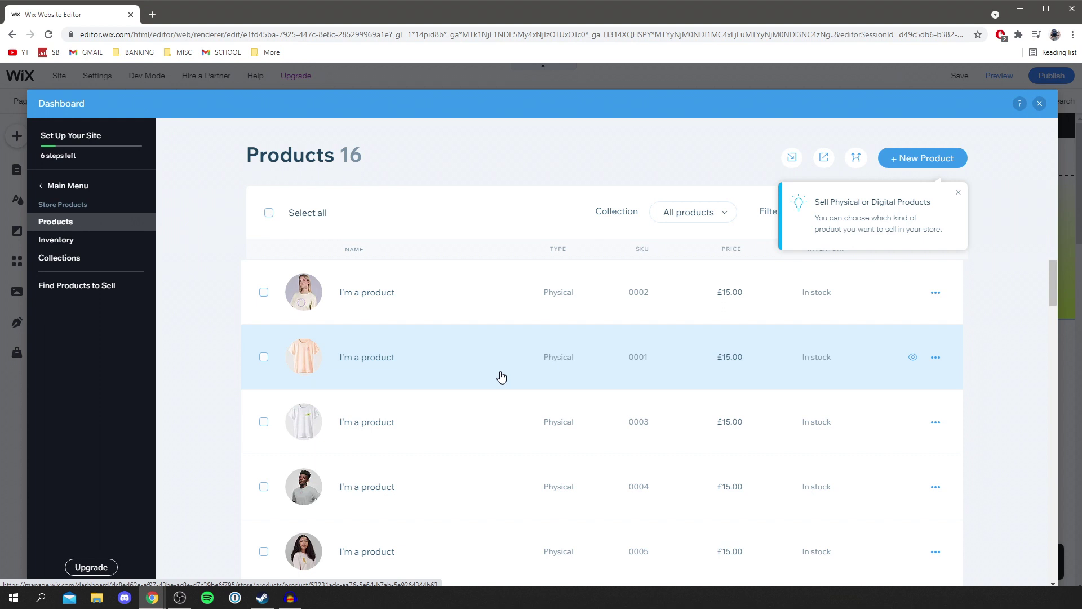
Delete the first sample product (SKU 0002) and start a new product
scroll(501, 293, down, 3)
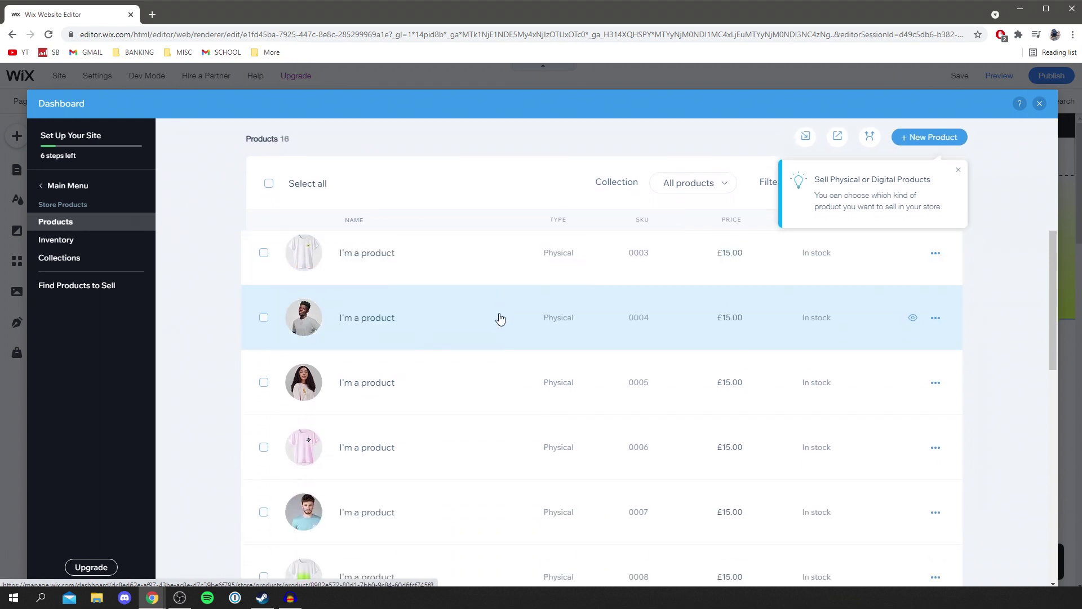
scroll(500, 319, down, 8)
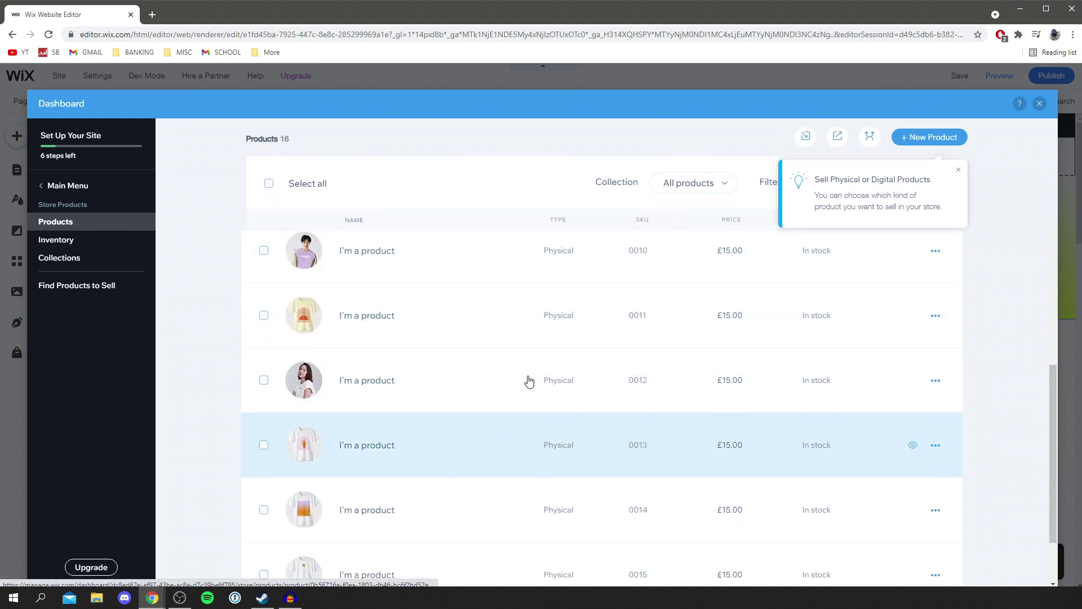
scroll(527, 380, up, 10)
click(957, 192)
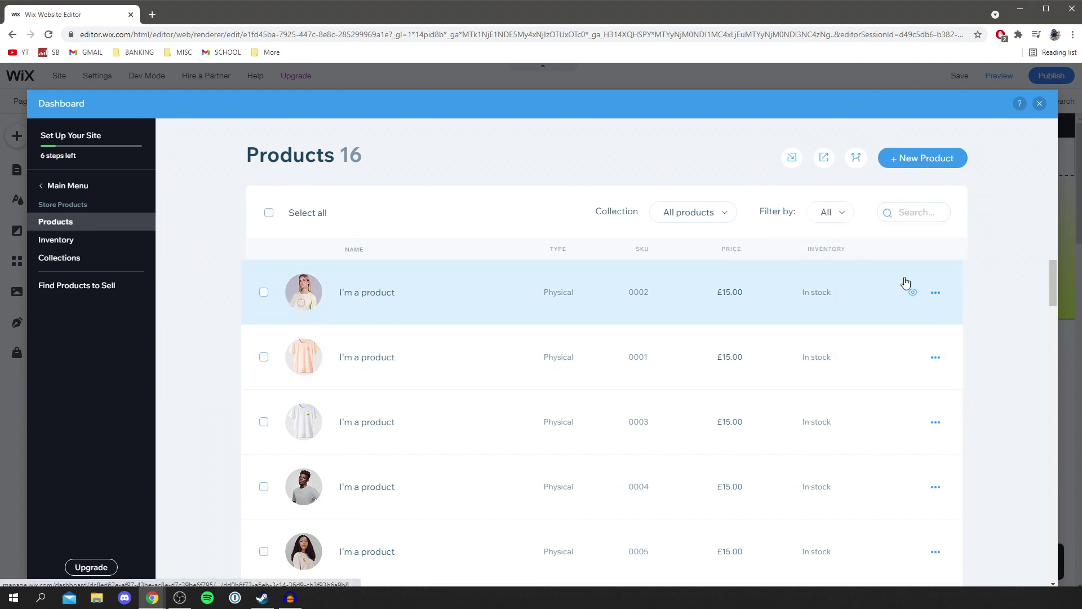
click(936, 295)
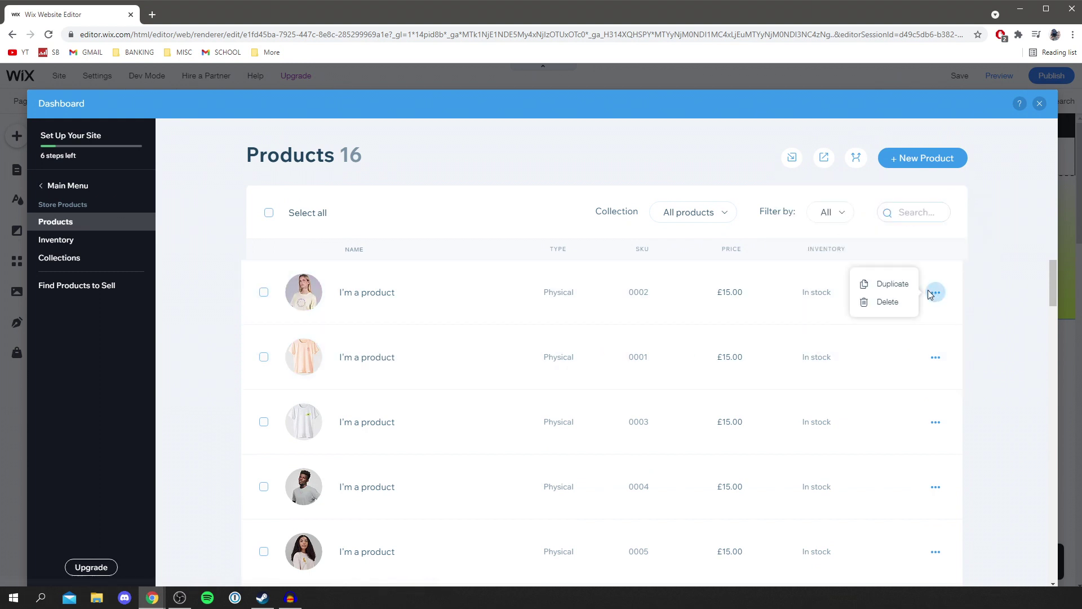
click(887, 305)
click(663, 426)
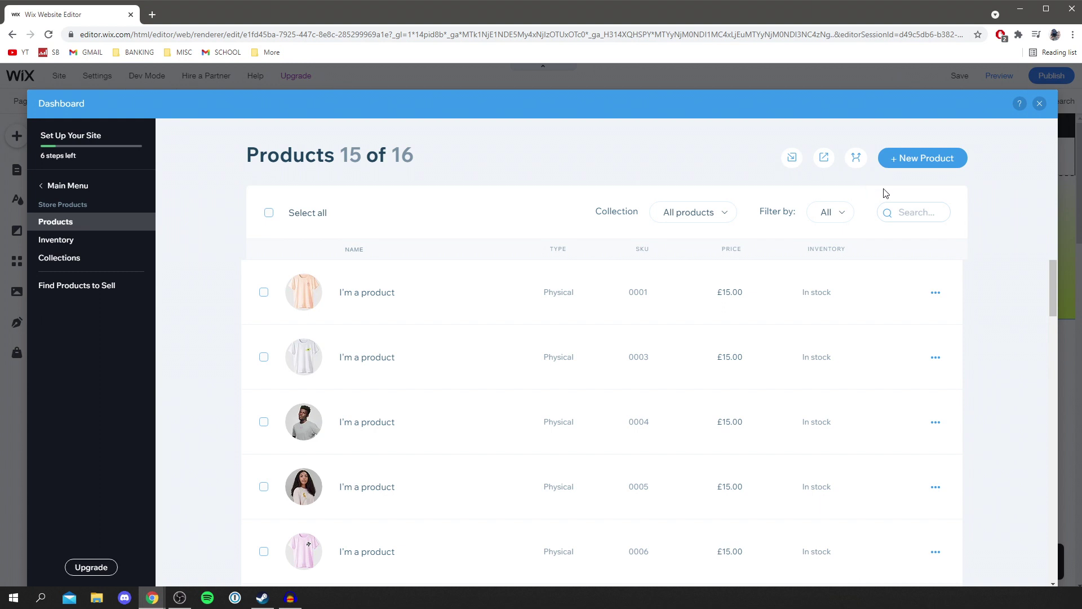
click(932, 158)
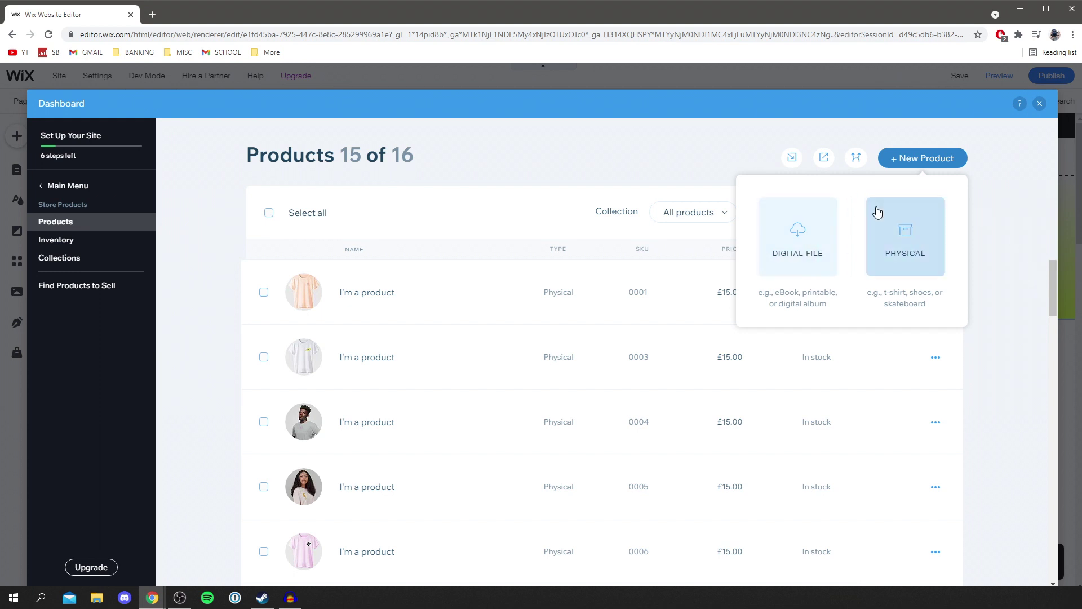
Make the new product physical and attach the uploaded Tutorial Tucker image
click(903, 255)
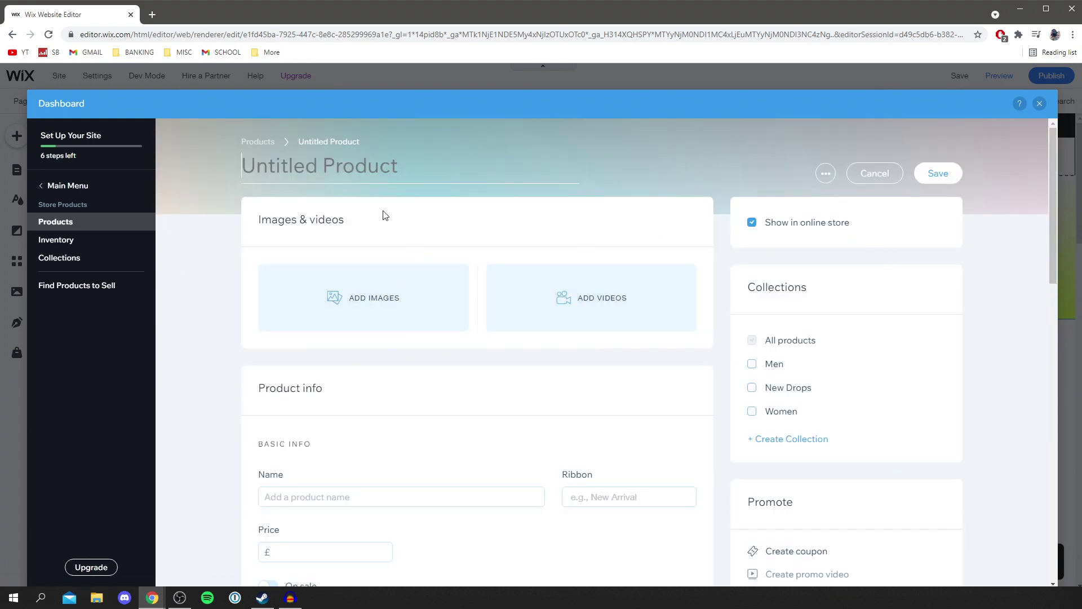
scroll(381, 211, down, 1)
scroll(262, 248, up, 1)
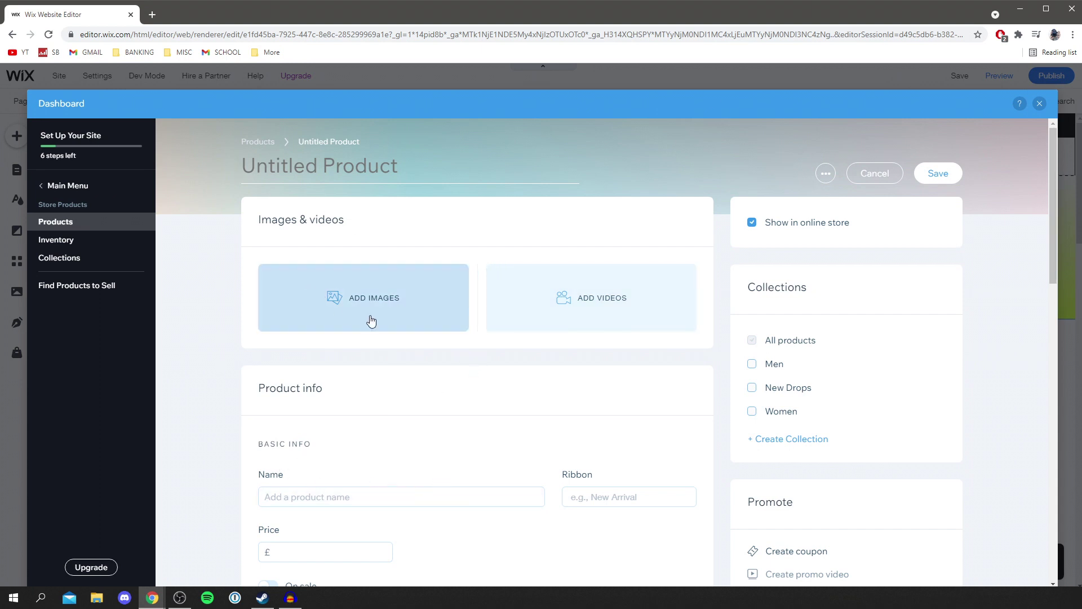
scroll(382, 311, down, 3)
scroll(400, 367, up, 3)
click(403, 301)
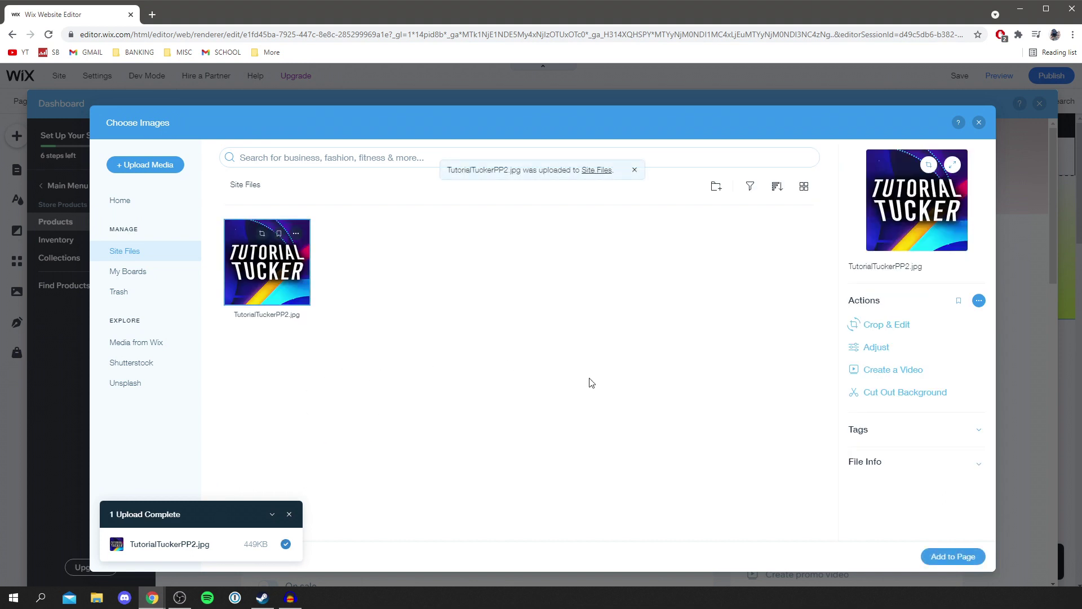
click(952, 556)
mouse_move(313, 349)
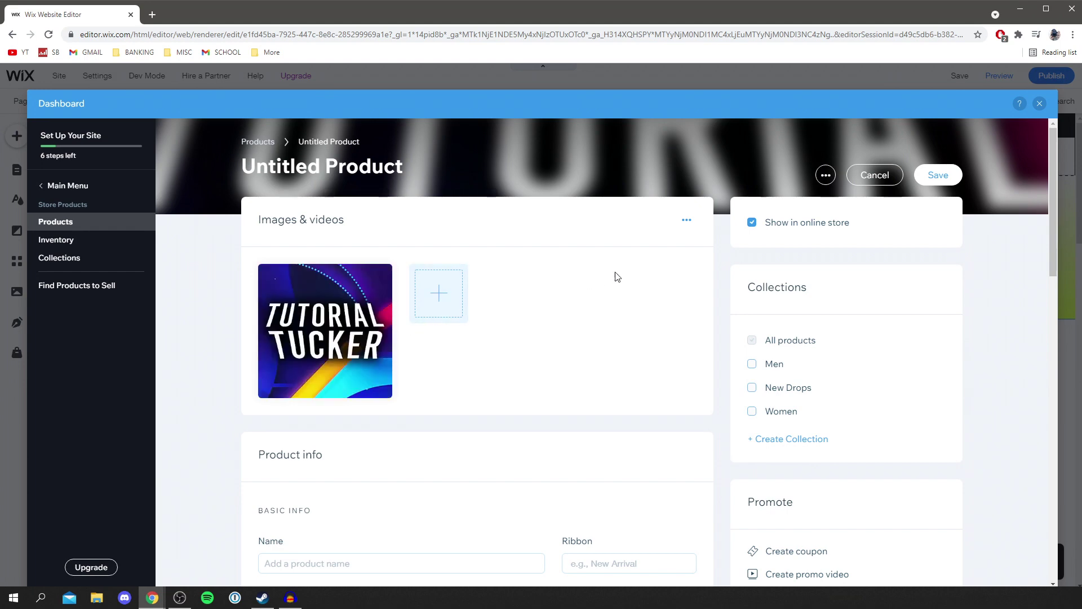
scroll(614, 276, down, 2)
Name the product Example with a New Arrival ribbon and a £1 price, not on sale
click(344, 566)
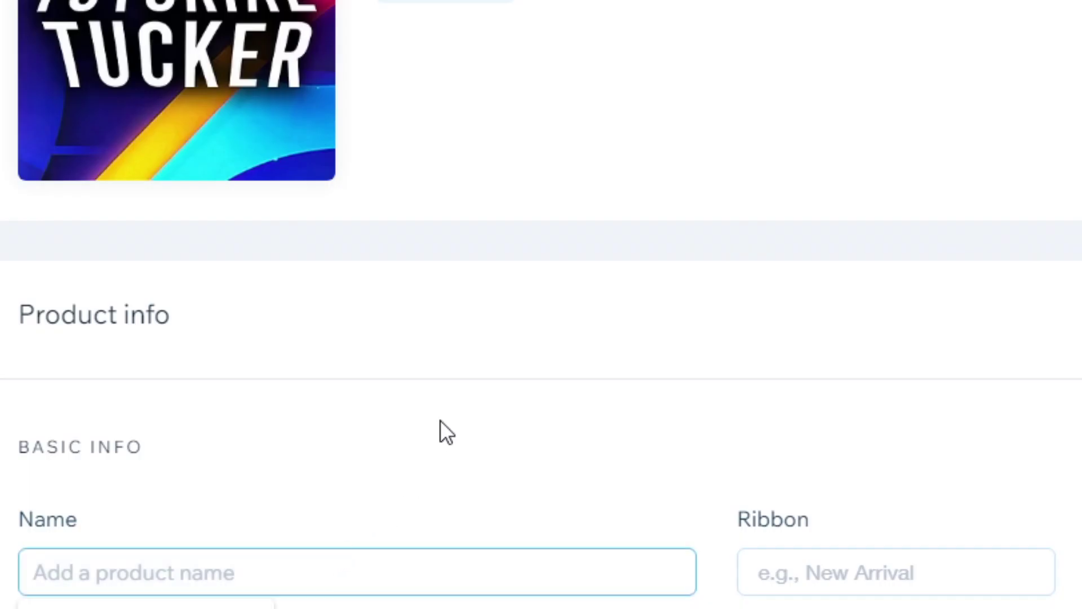
text(Example)
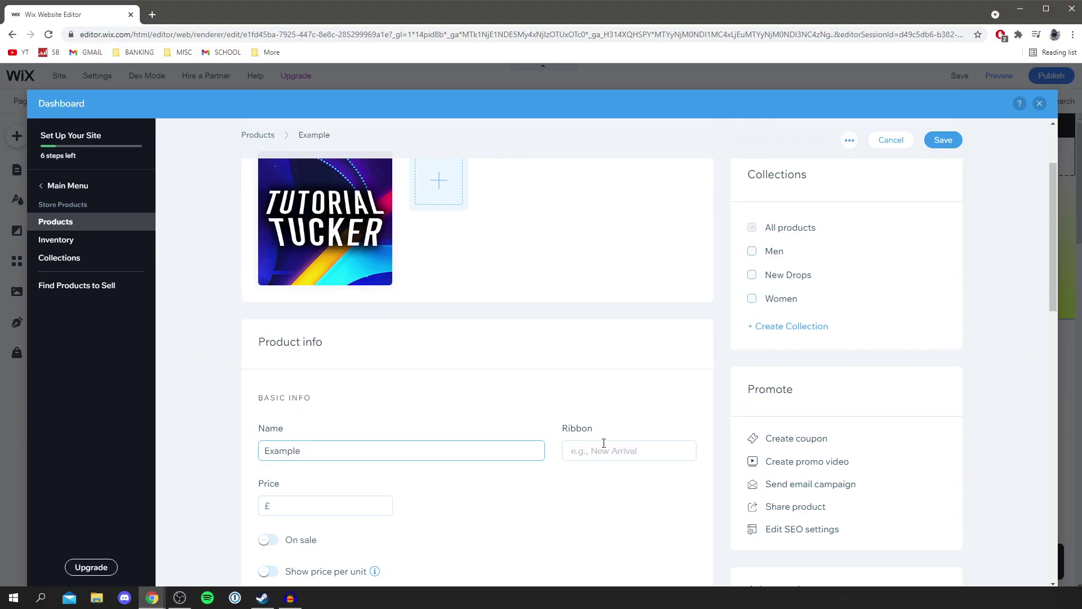
click(629, 442)
text(N)
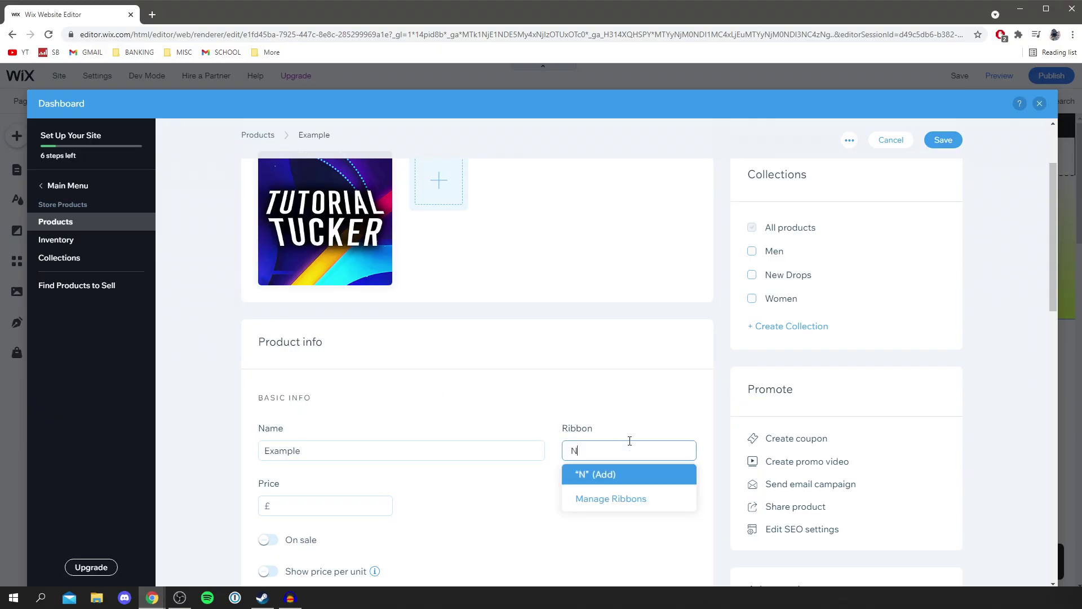
text(ew Arrival)
click(294, 504)
text(1)
click(302, 492)
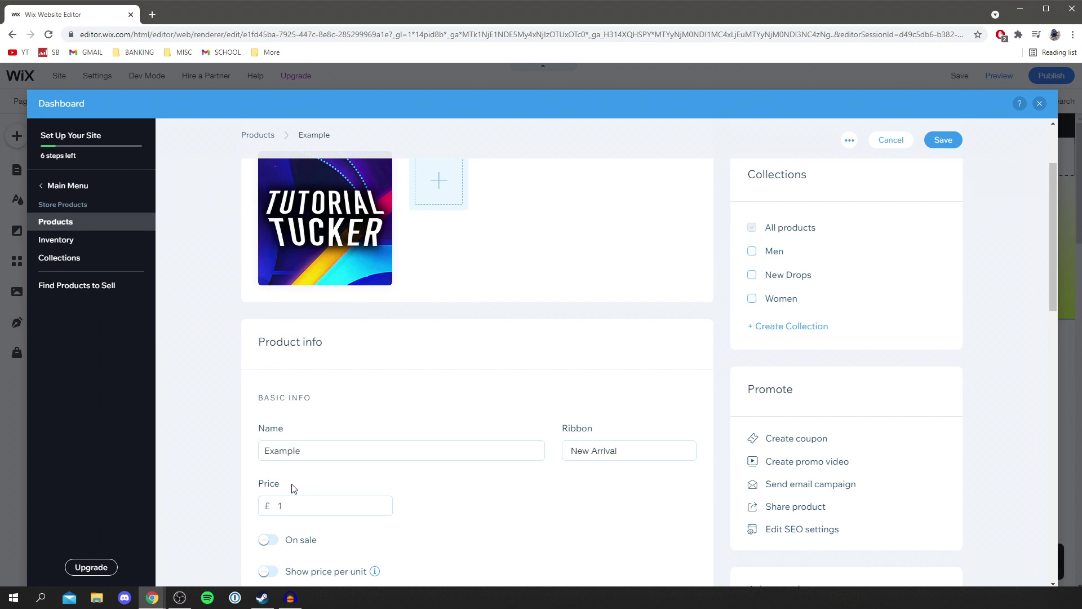
scroll(252, 357, down, 2)
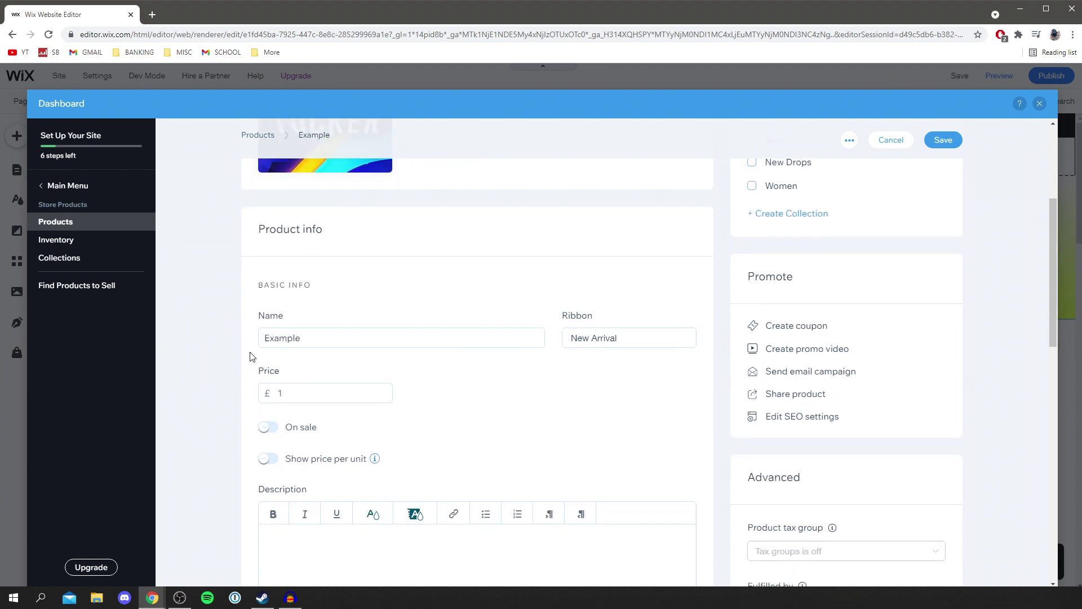
click(271, 429)
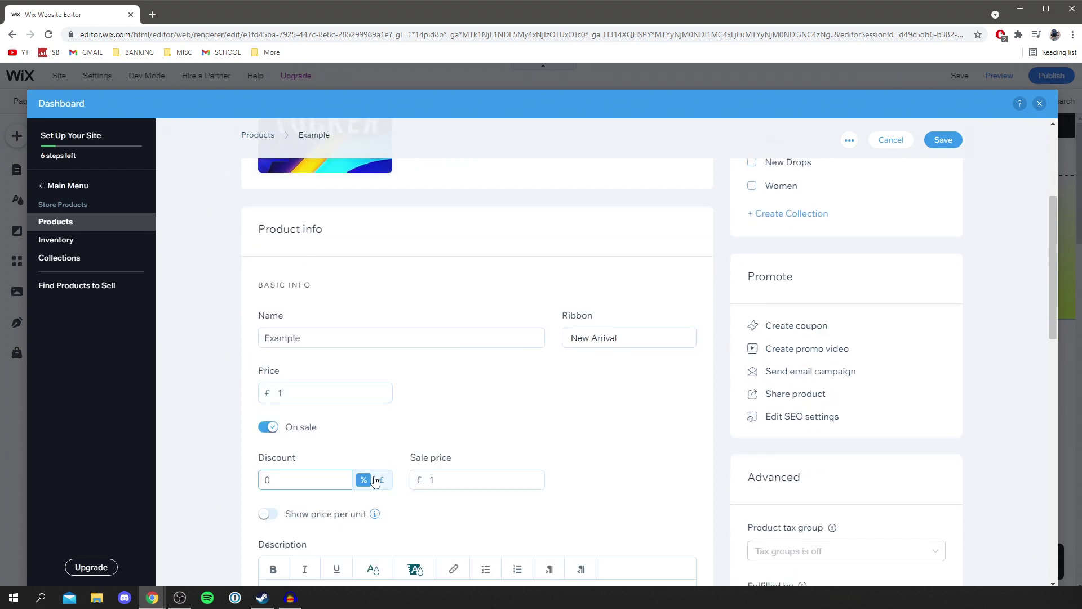
click(303, 429)
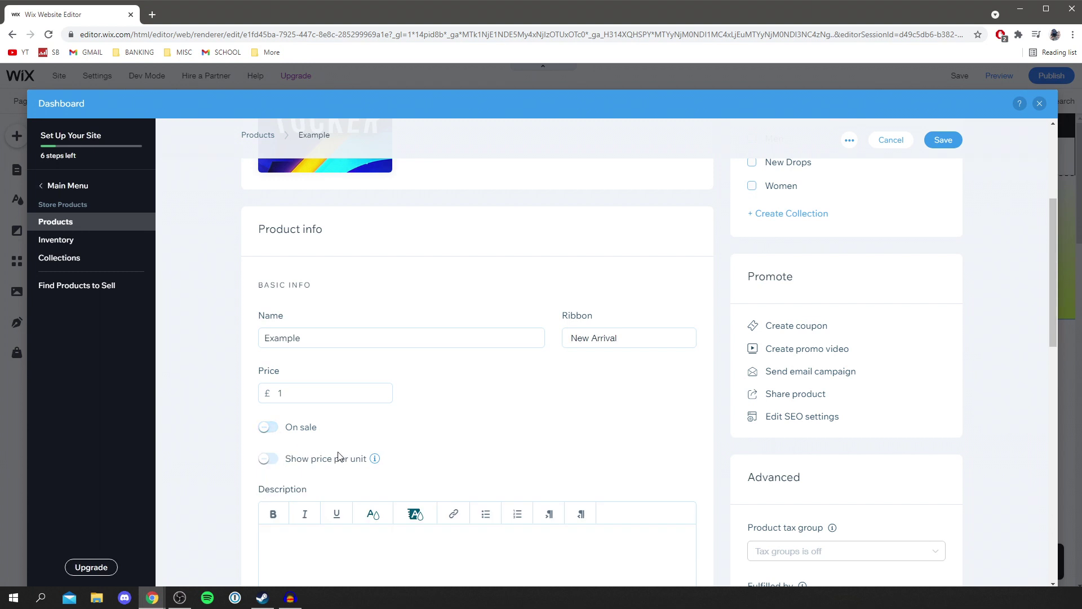
scroll(335, 428, down, 3)
click(328, 380)
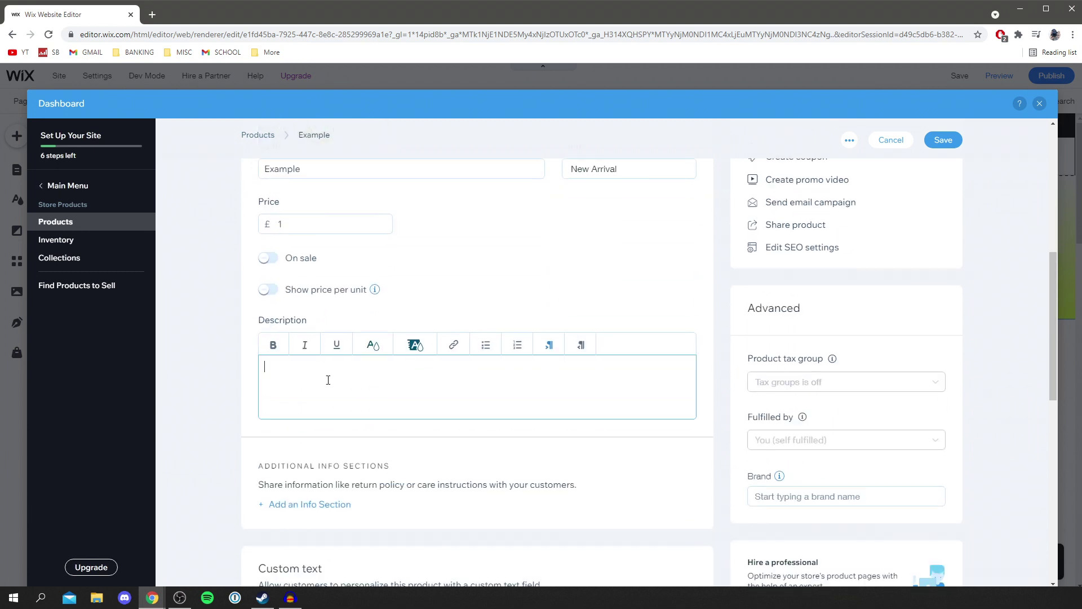
Paste the prepared description with its bold Sizes and Other information headings
text(This is an incredible product! The quality is extremely high and it is hand crafted.  Sizes:  Other information:)
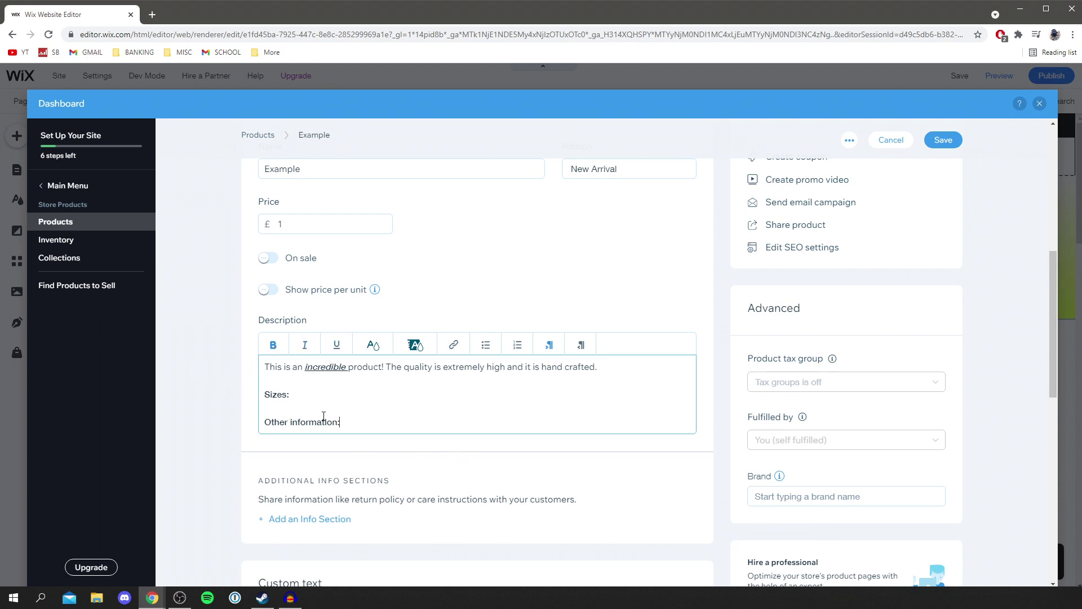
scroll(529, 454, down, 5)
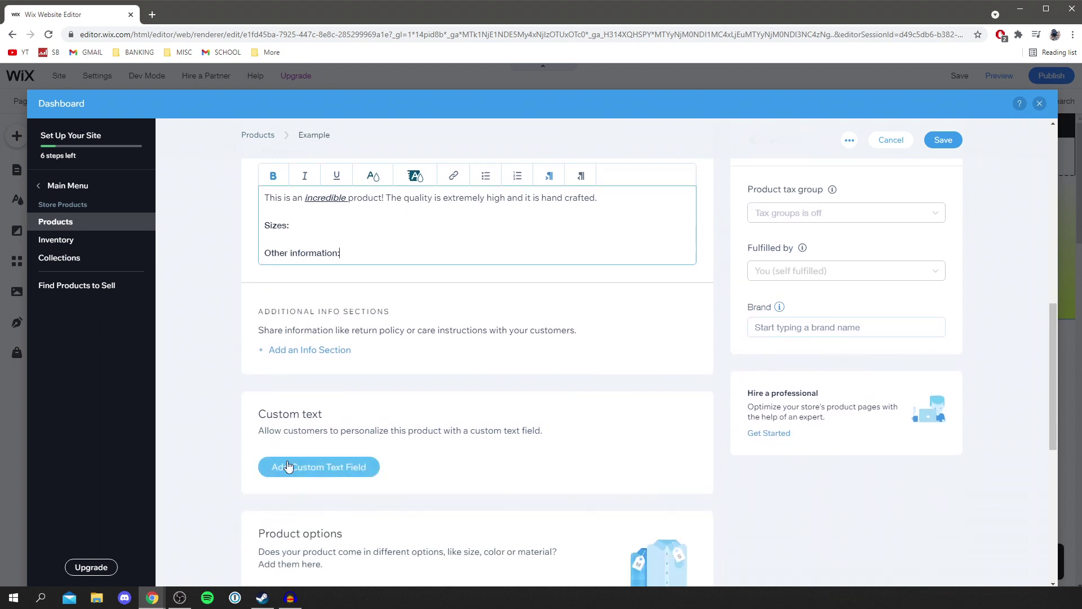
scroll(276, 449, up, 1)
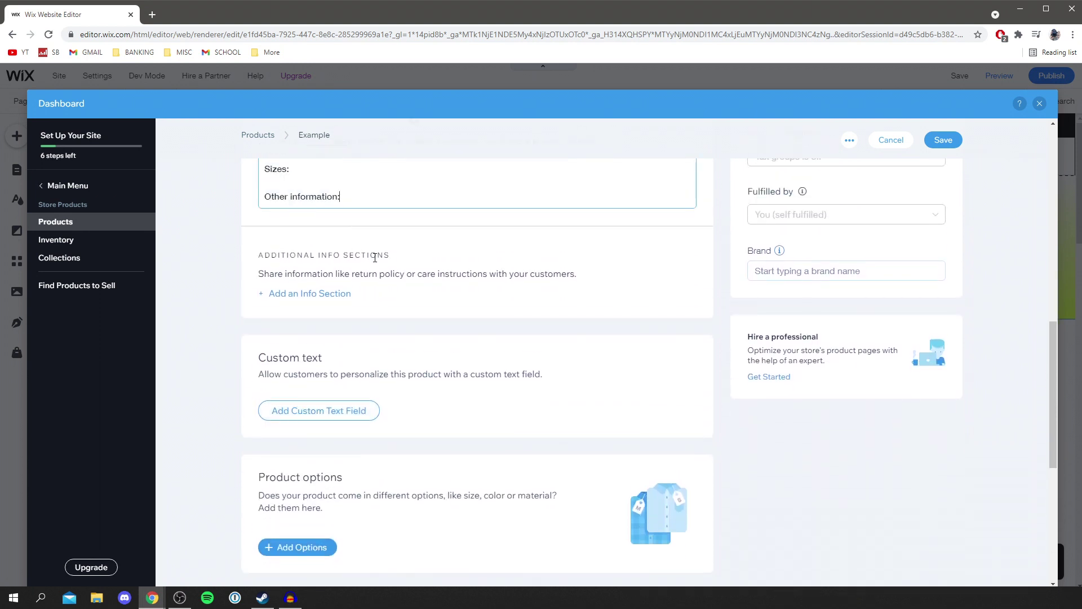
drag(364, 278, 480, 276)
click(477, 274)
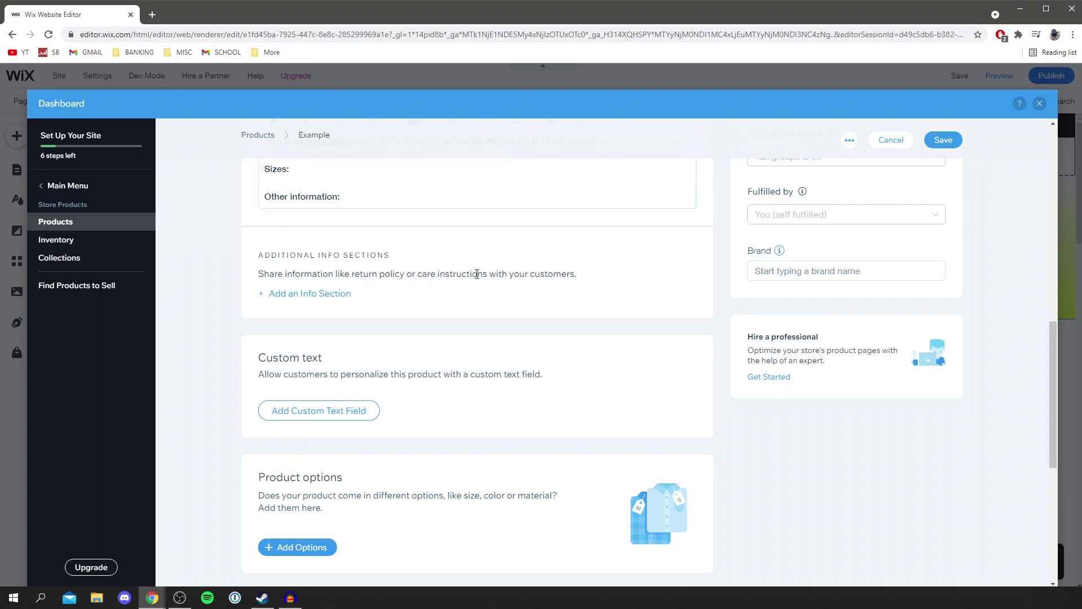
scroll(495, 338, down, 1)
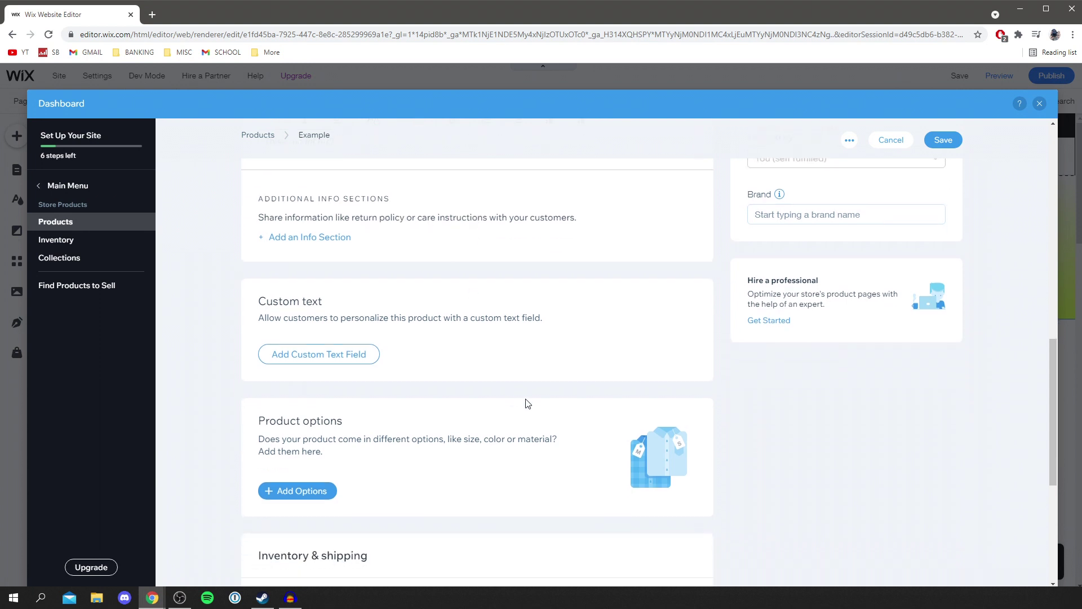
scroll(399, 381, down, 2)
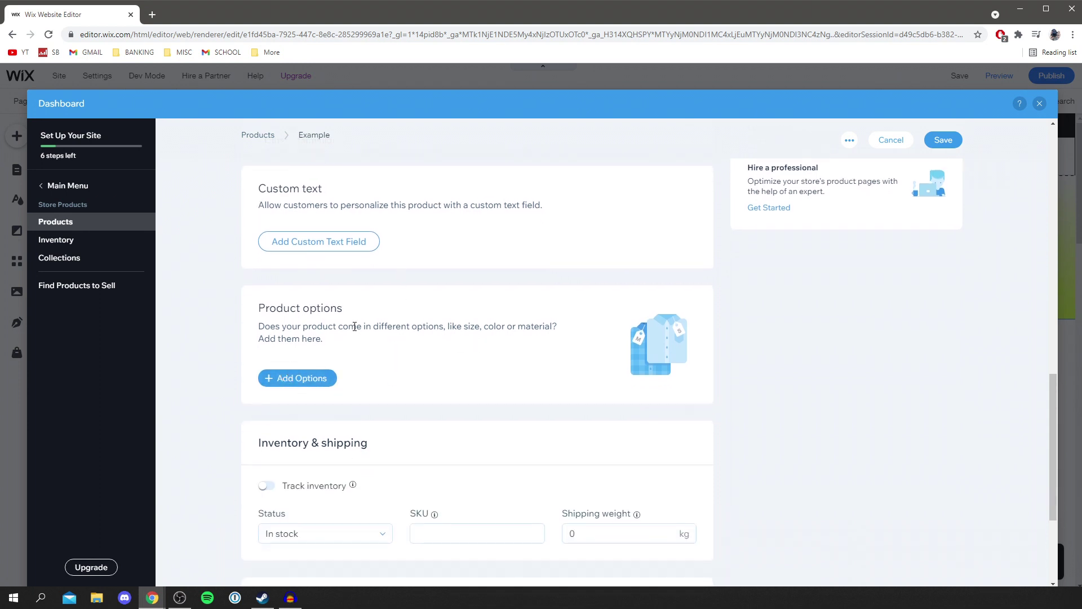
scroll(308, 387, down, 1)
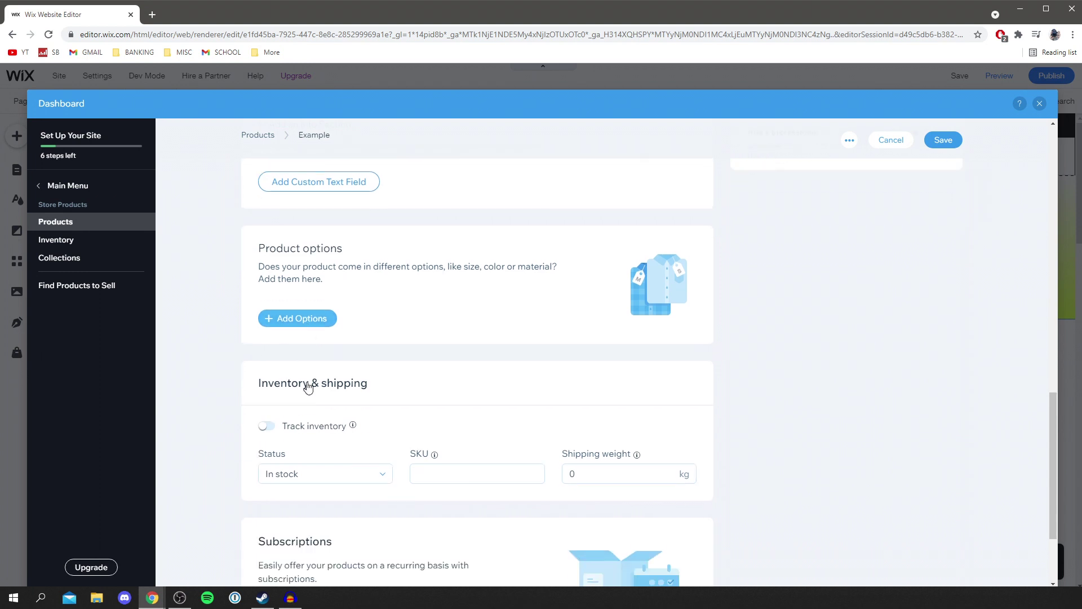
scroll(308, 387, down, 1)
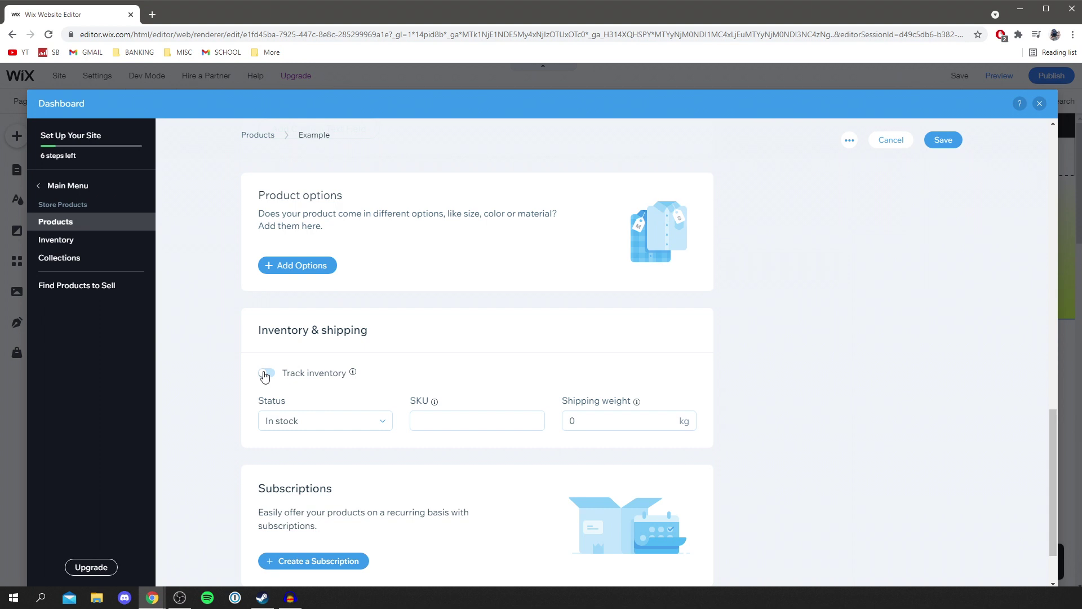
Keep the product In stock, with SKU 120938 and a 0.5 kg shipping weight
click(300, 419)
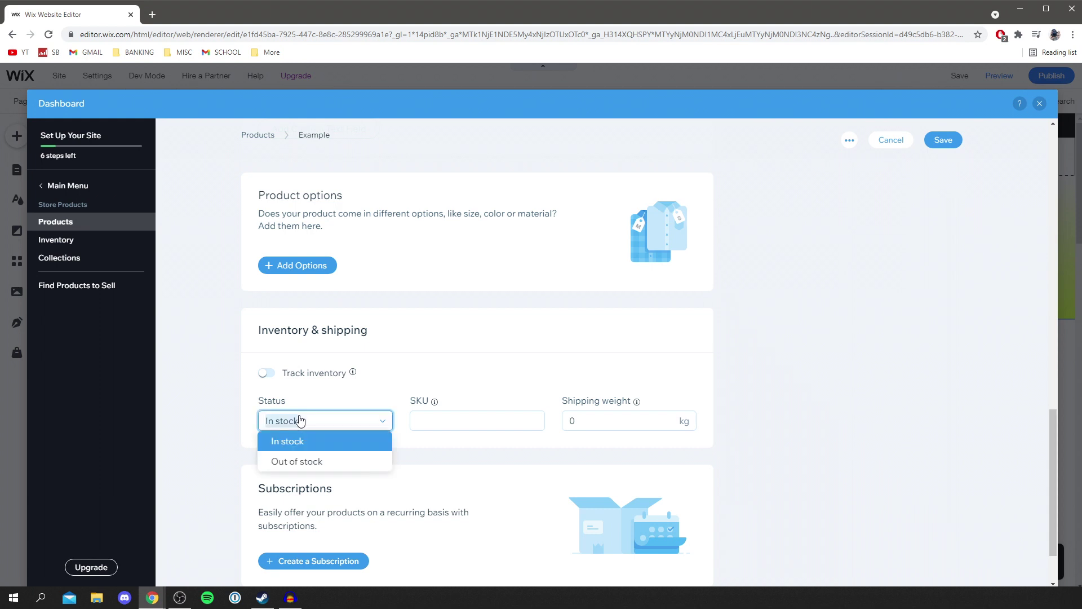
click(298, 437)
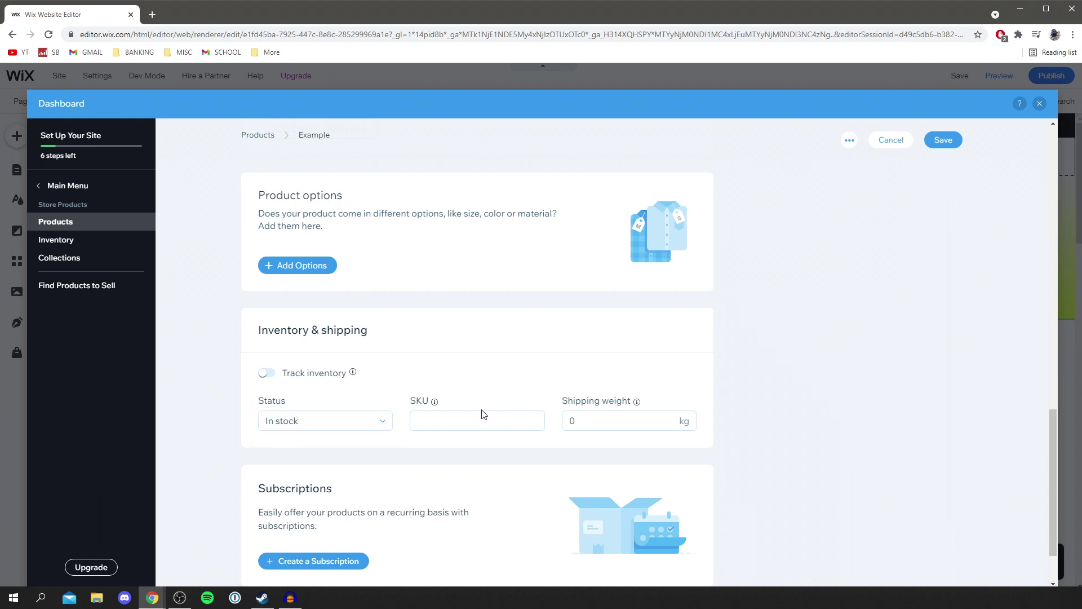
mouse_move(435, 393)
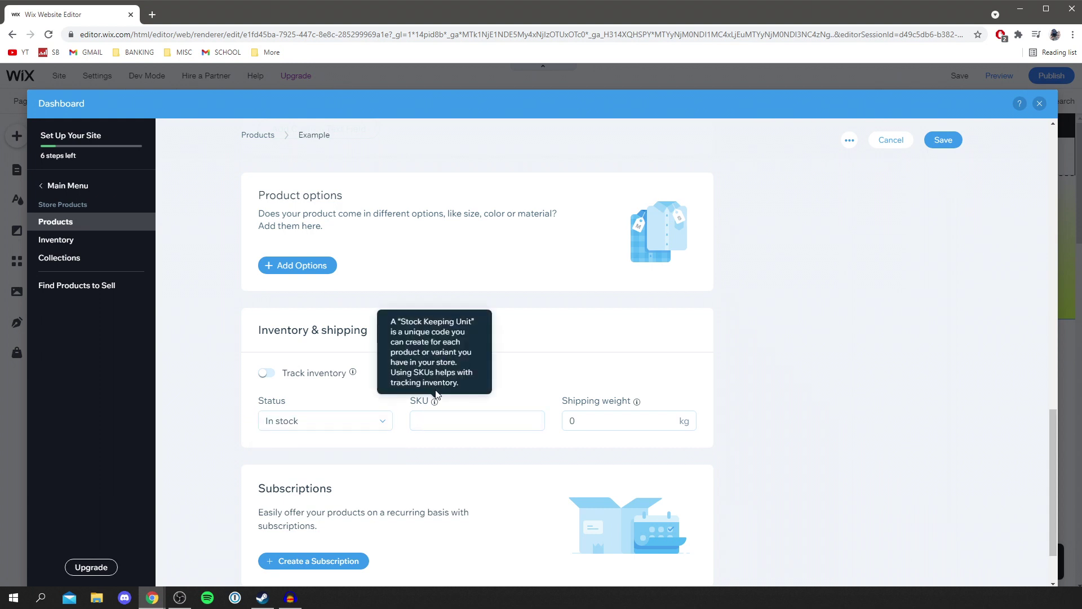
click(461, 417)
text(120938)
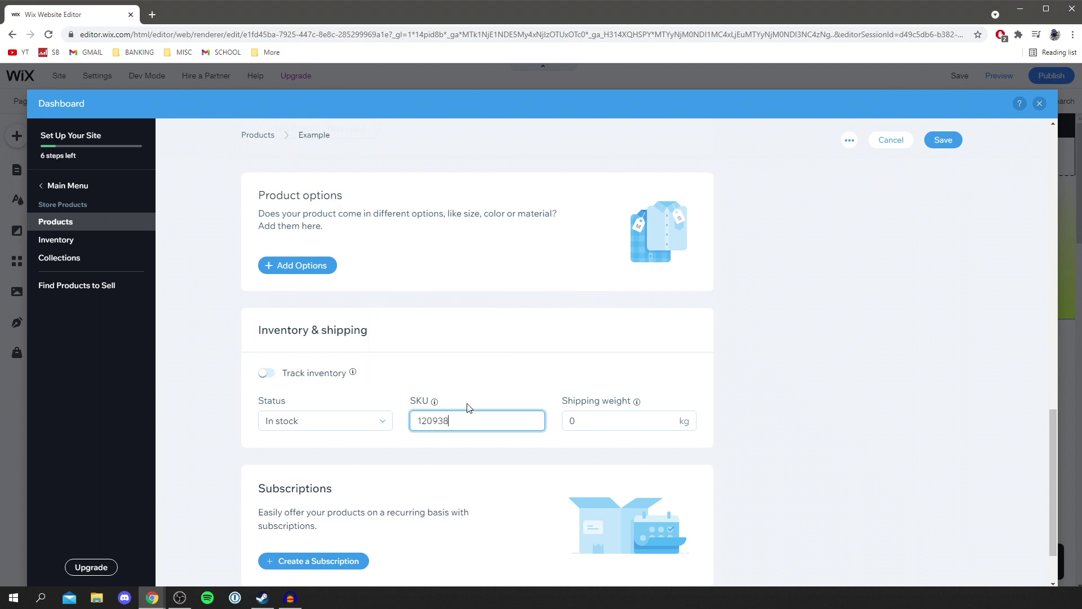
click(578, 422)
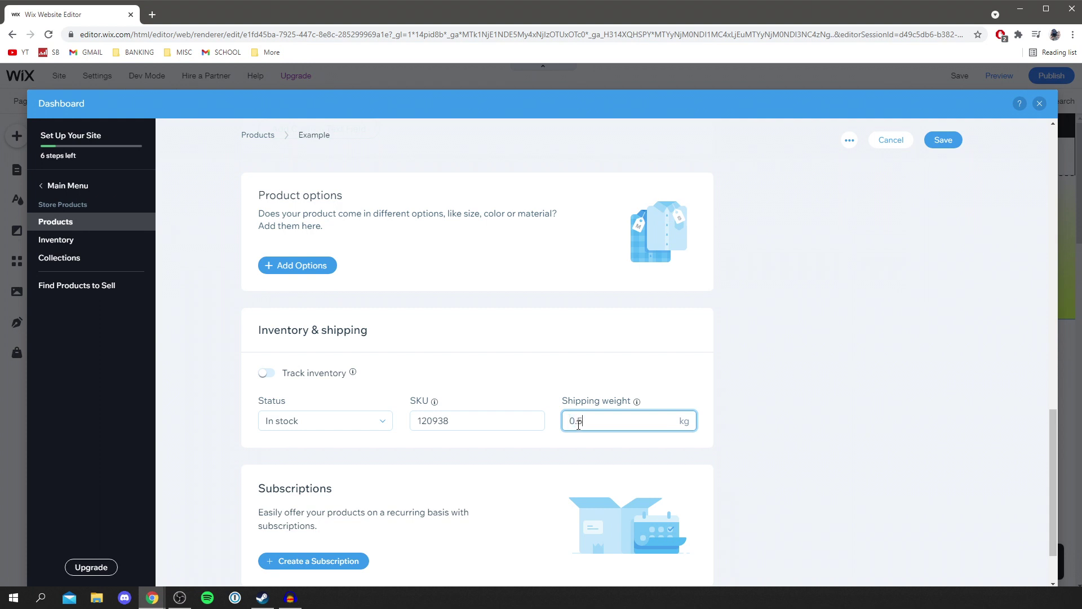
click(565, 320)
scroll(590, 319, down, 1)
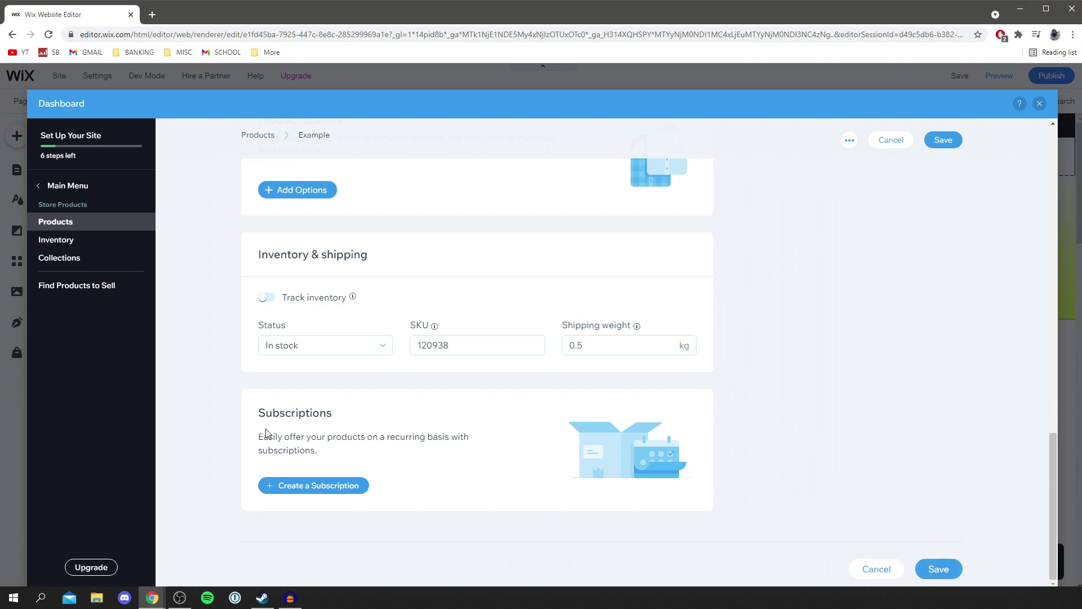
drag(298, 414, 319, 451)
click(303, 420)
Save the Example product and return to the Store Products list
click(940, 570)
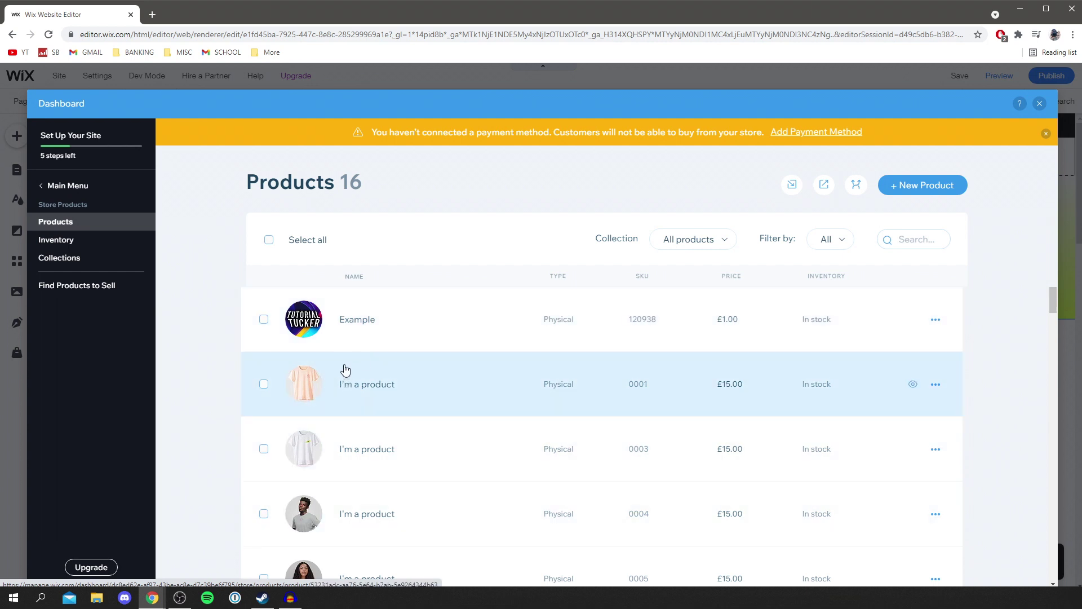
click(66, 188)
click(85, 203)
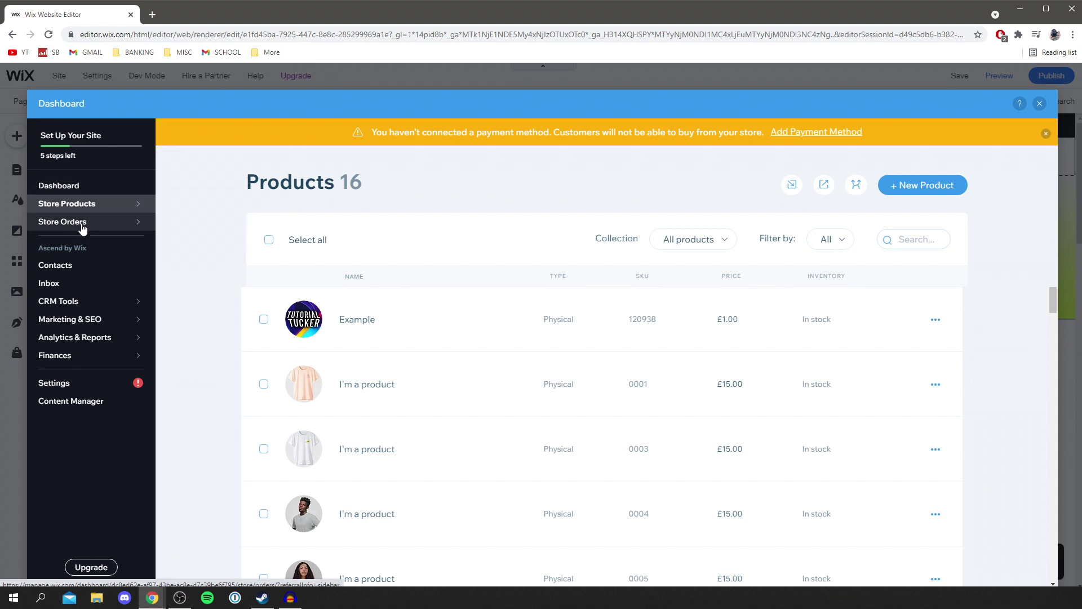
click(94, 383)
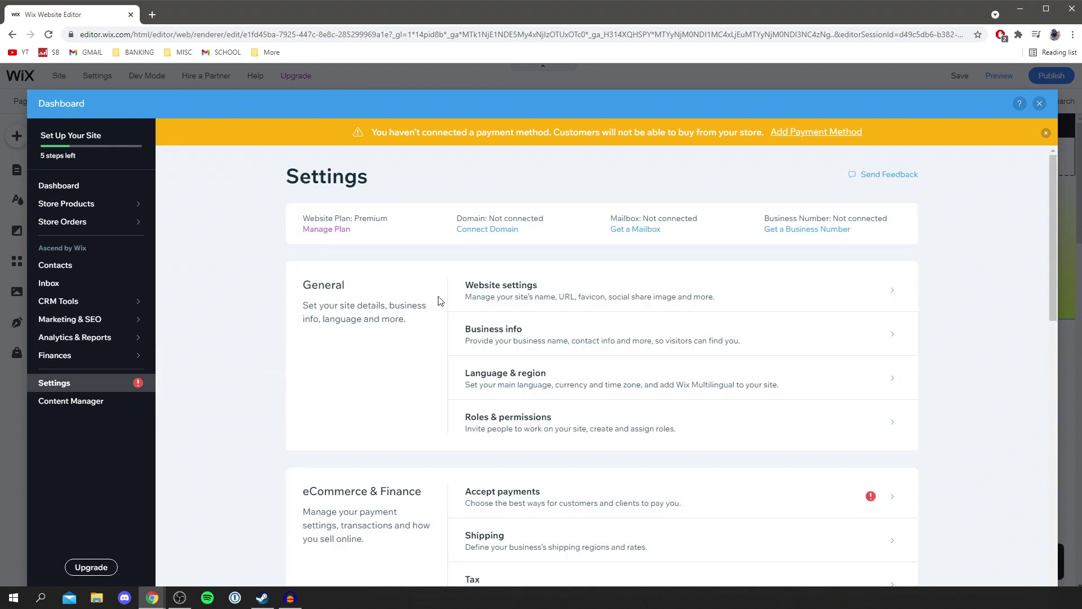
Open the Shipping settings and add a new shipping region (Region 3)
scroll(440, 305, down, 2)
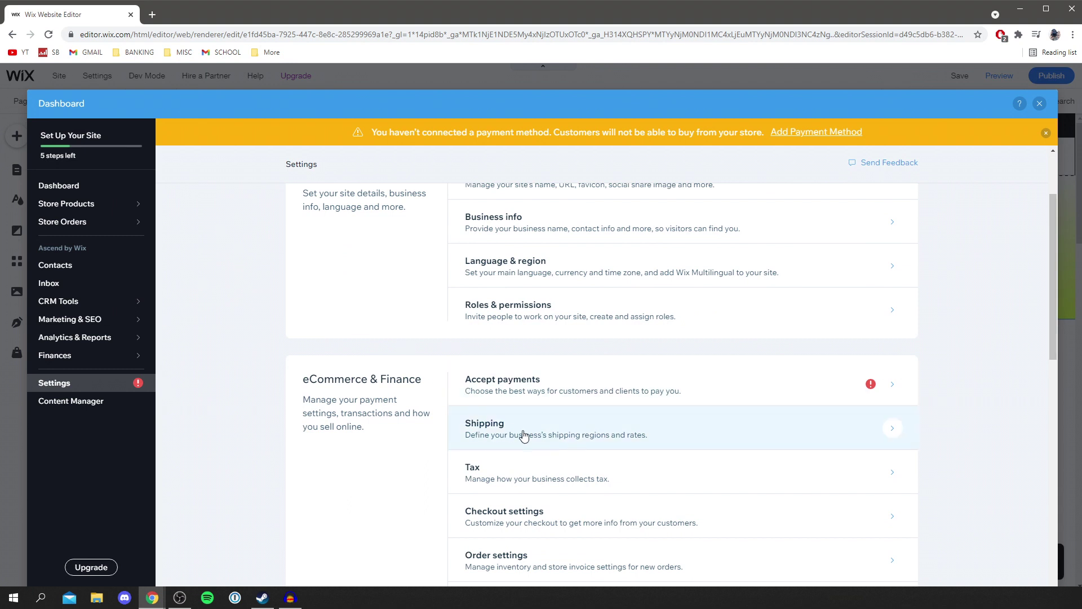
click(523, 430)
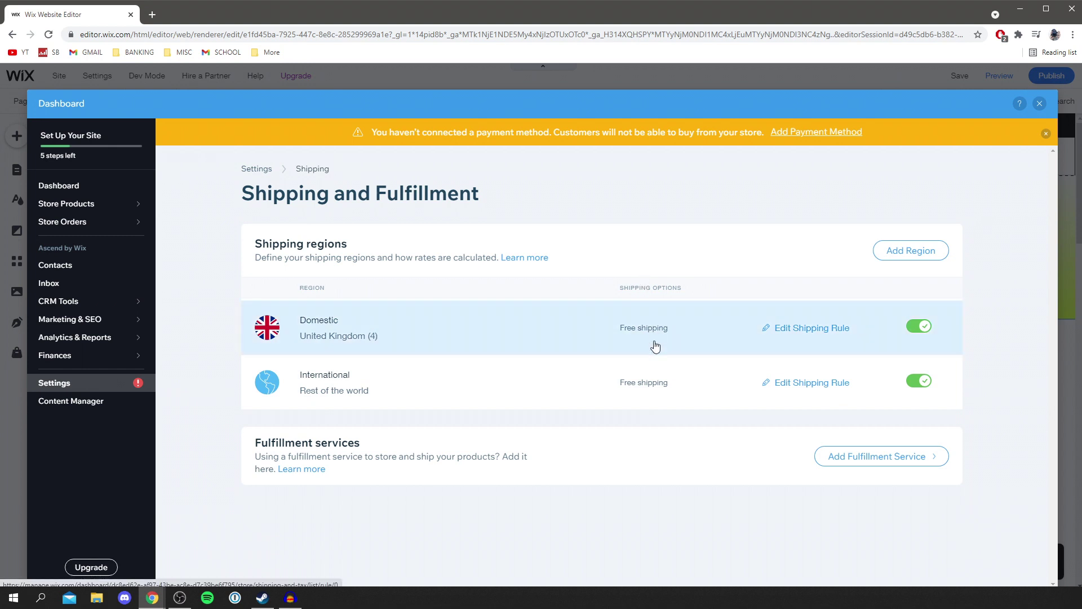
click(893, 258)
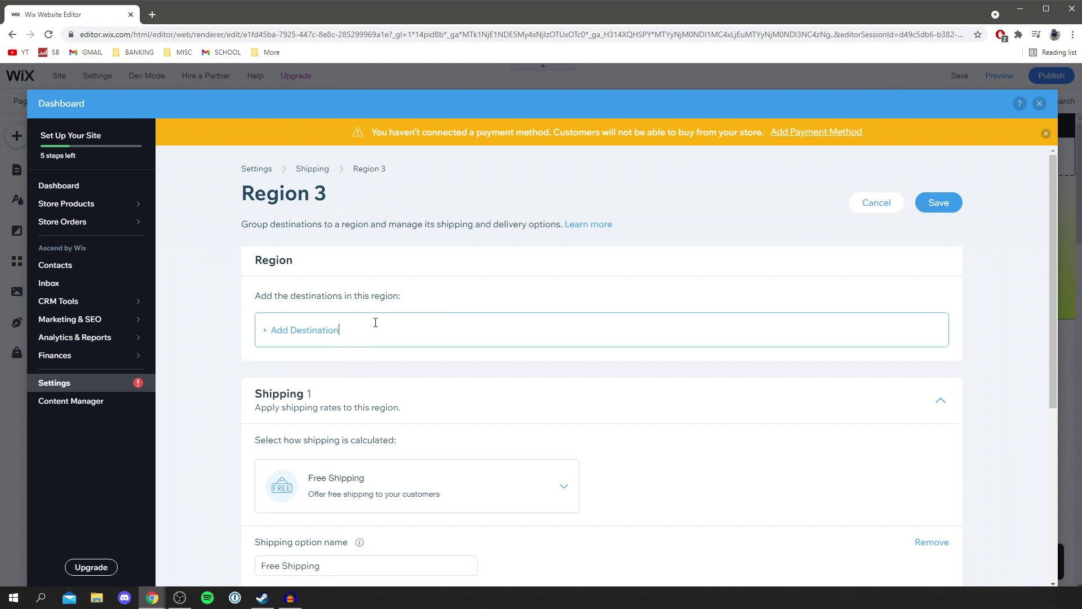
Add the United States, all 51 states, as Region 3's shipping destination
click(300, 338)
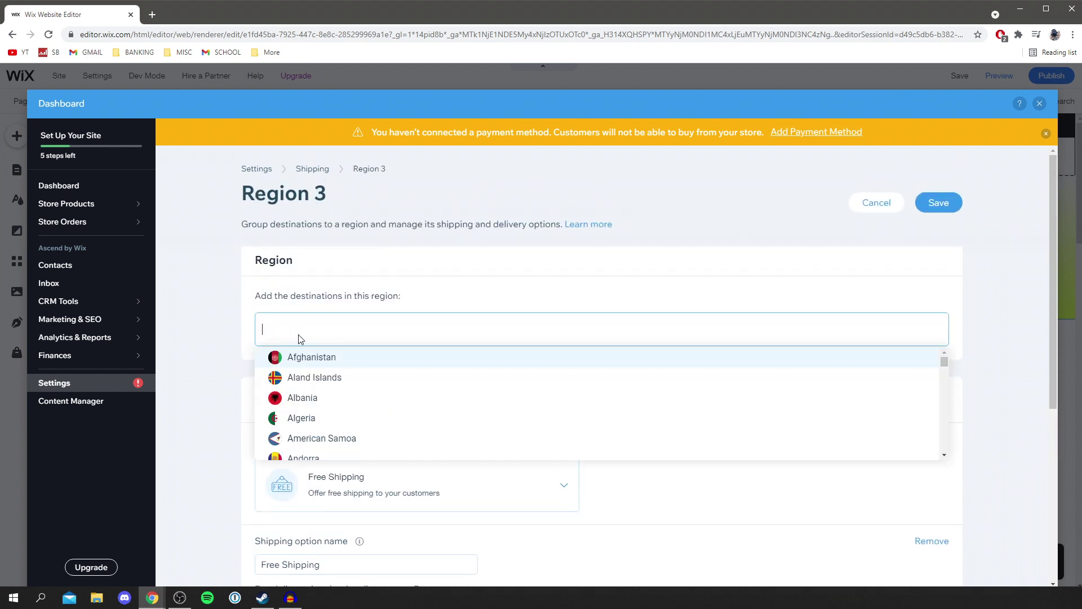
text(united)
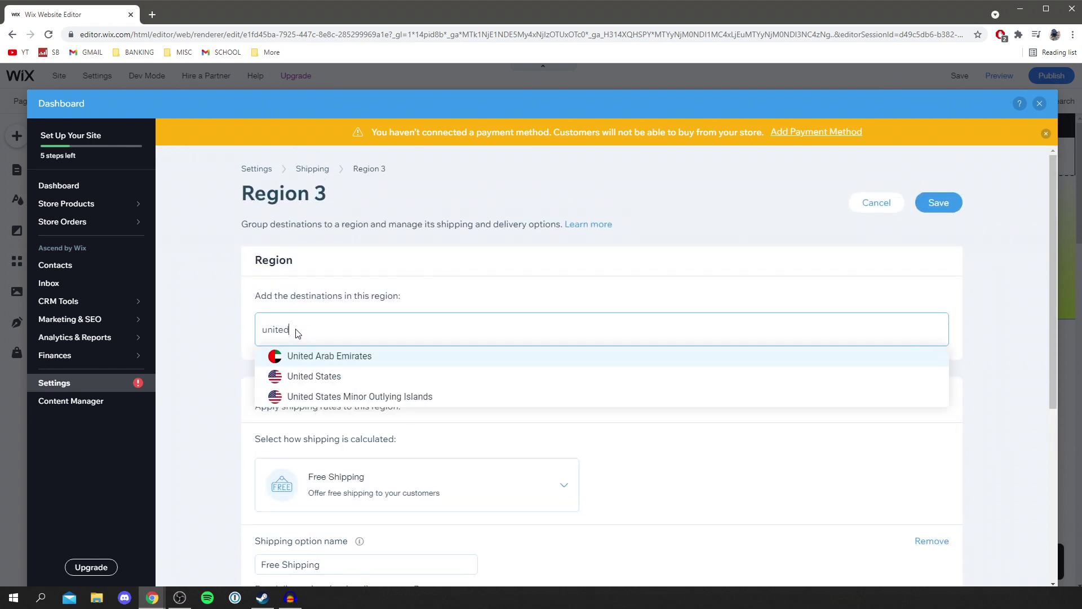
click(284, 379)
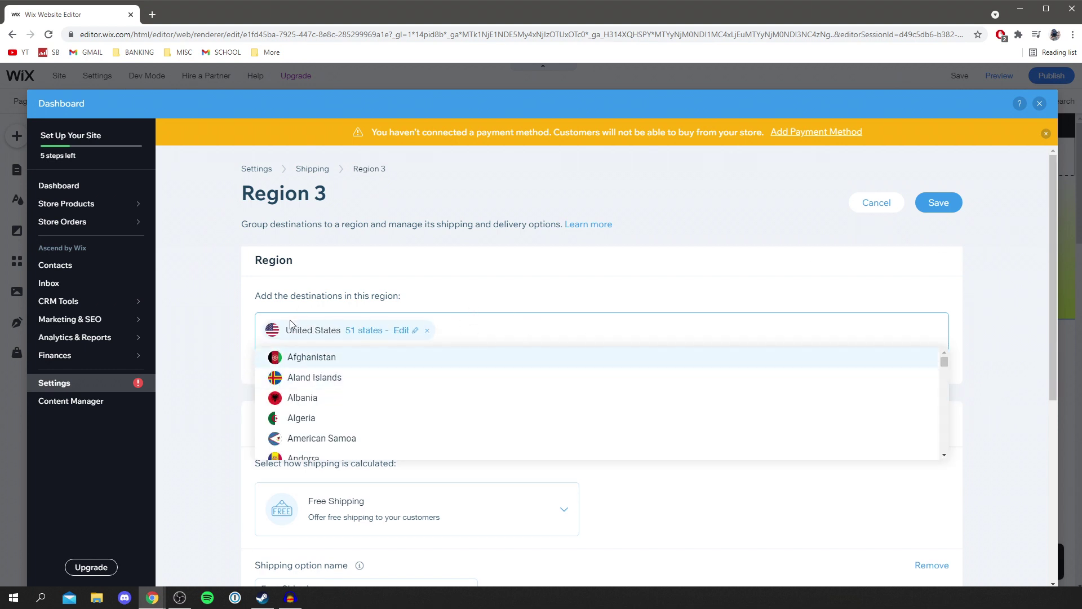
key(Escape)
scroll(372, 387, down, 2)
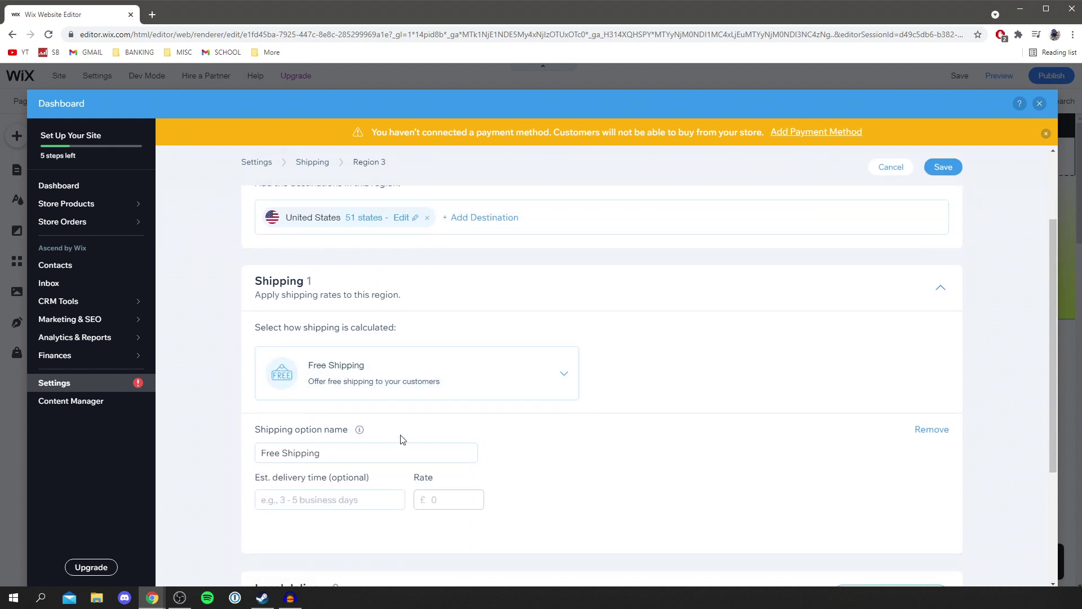
click(418, 389)
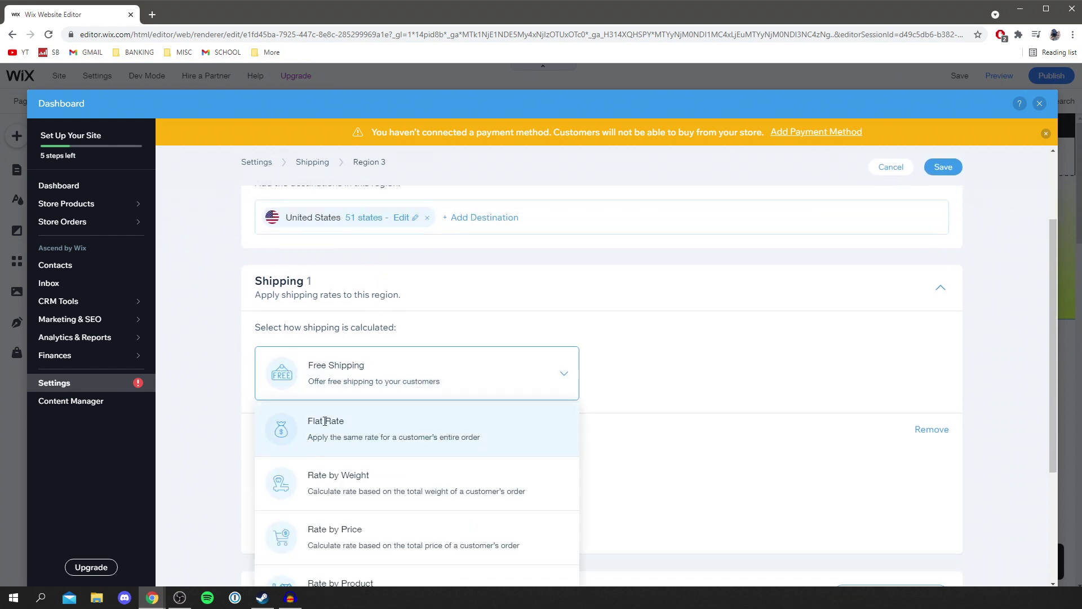
Switch Region 3 to Rate by Weight shipping named 'Standard': 10-15 Days, £5 up to 1 kg, £10 above
scroll(350, 489, down, 1)
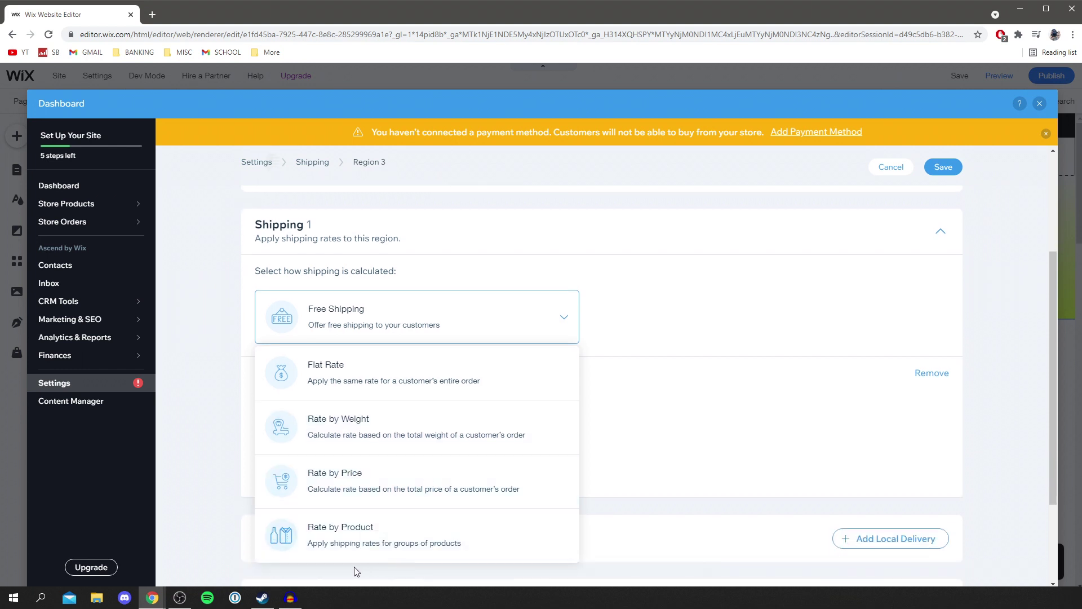
click(317, 433)
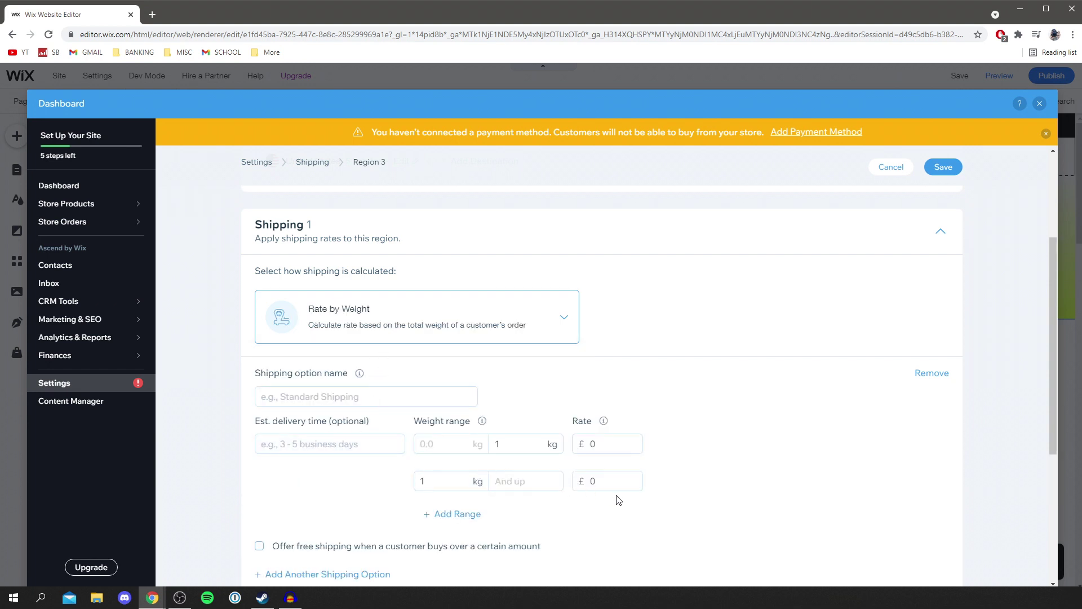
click(322, 398)
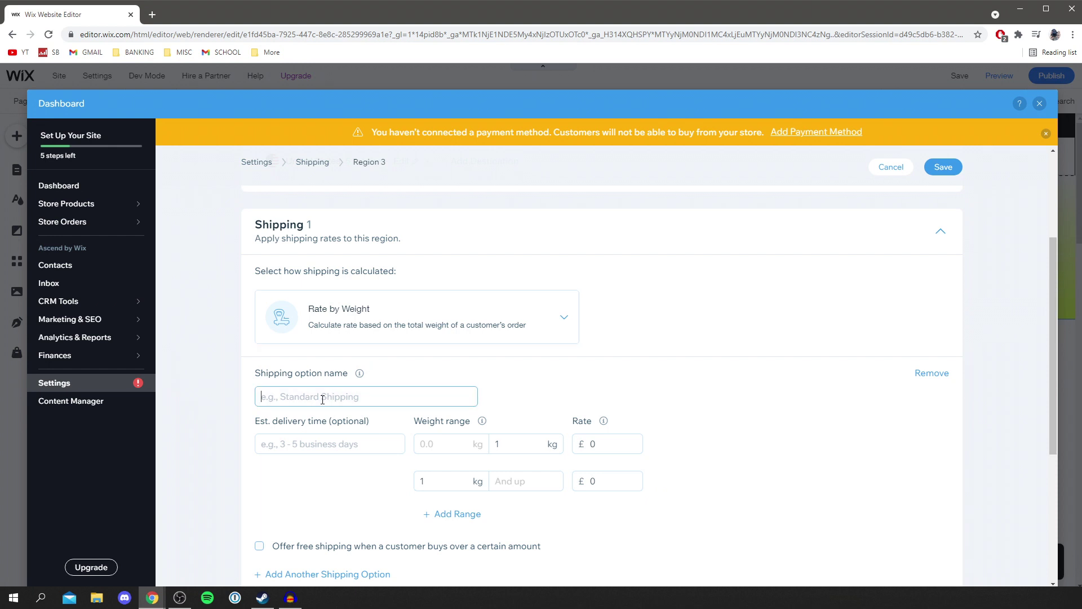
text(Standard)
scroll(402, 354, down, 1)
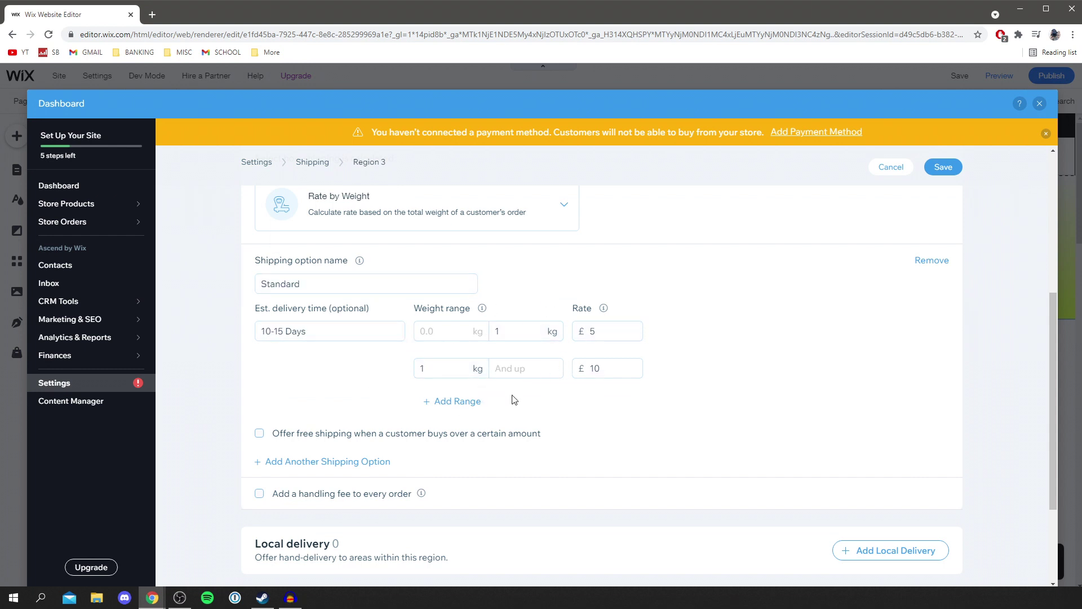
scroll(563, 363, down, 2)
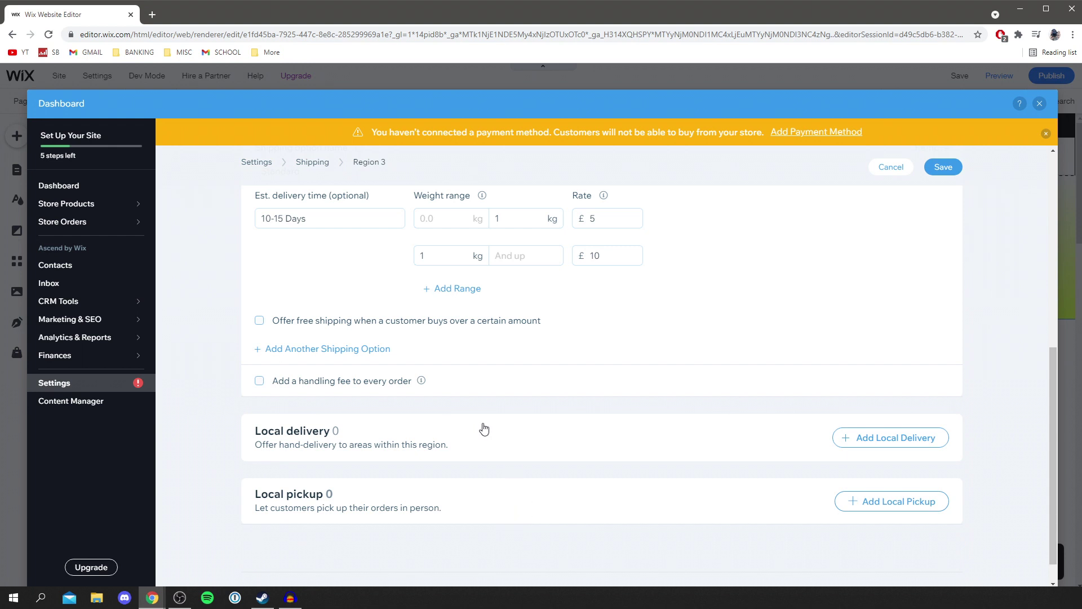
Add a local pickup option to Region 3 and review its form
scroll(534, 449, down, 1)
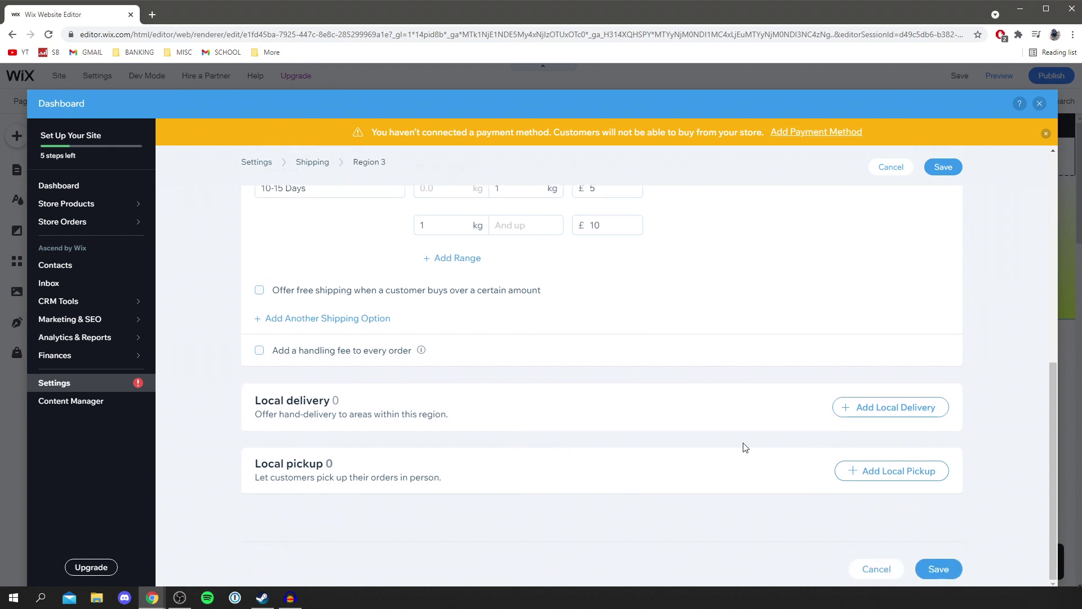
click(859, 475)
scroll(857, 473, down, 4)
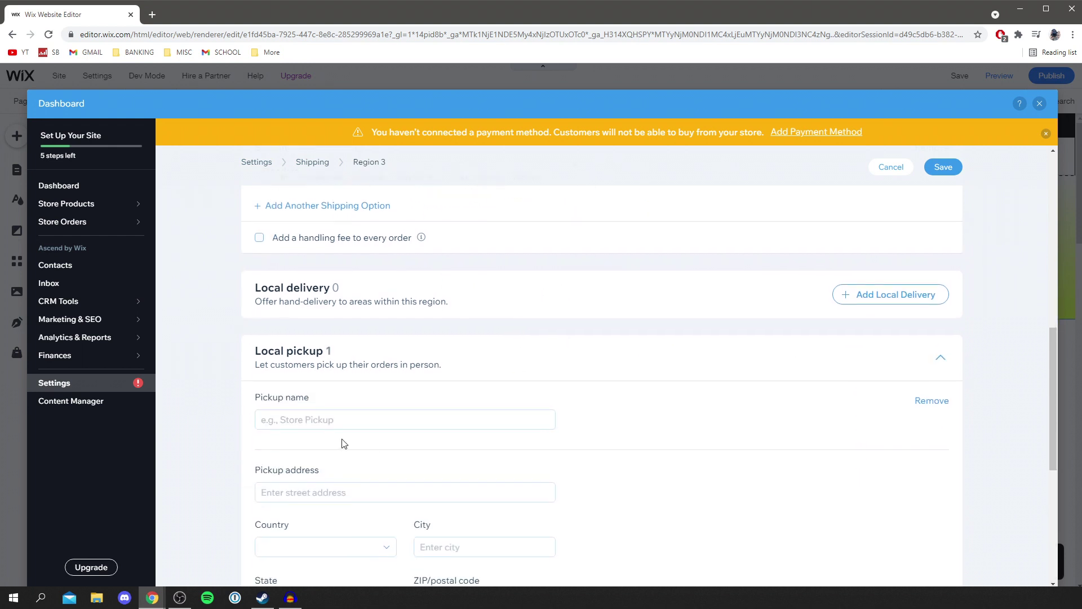
scroll(309, 327, down, 3)
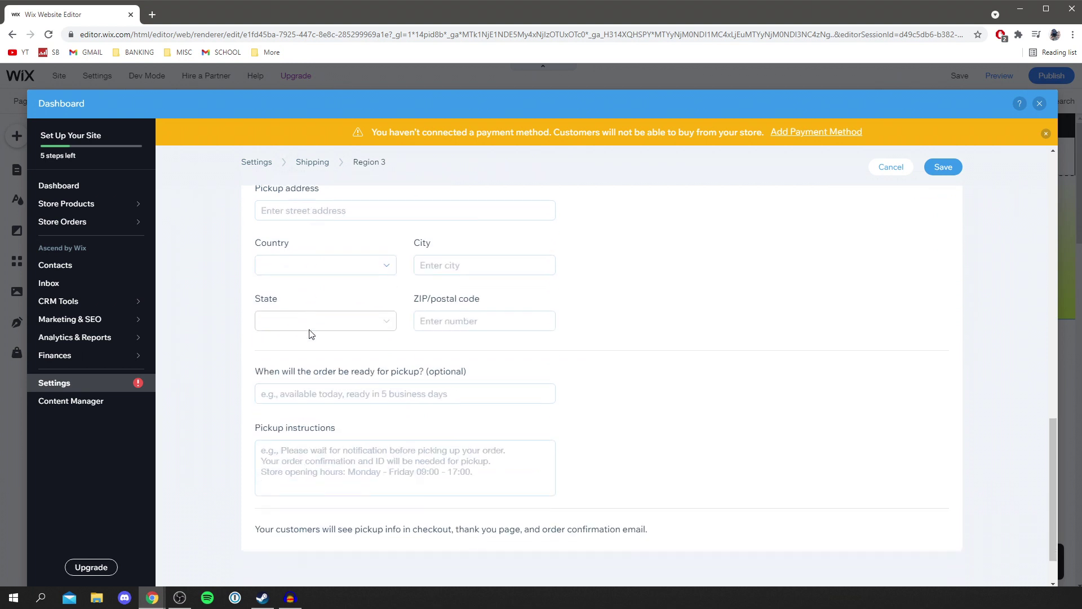
scroll(490, 378, down, 1)
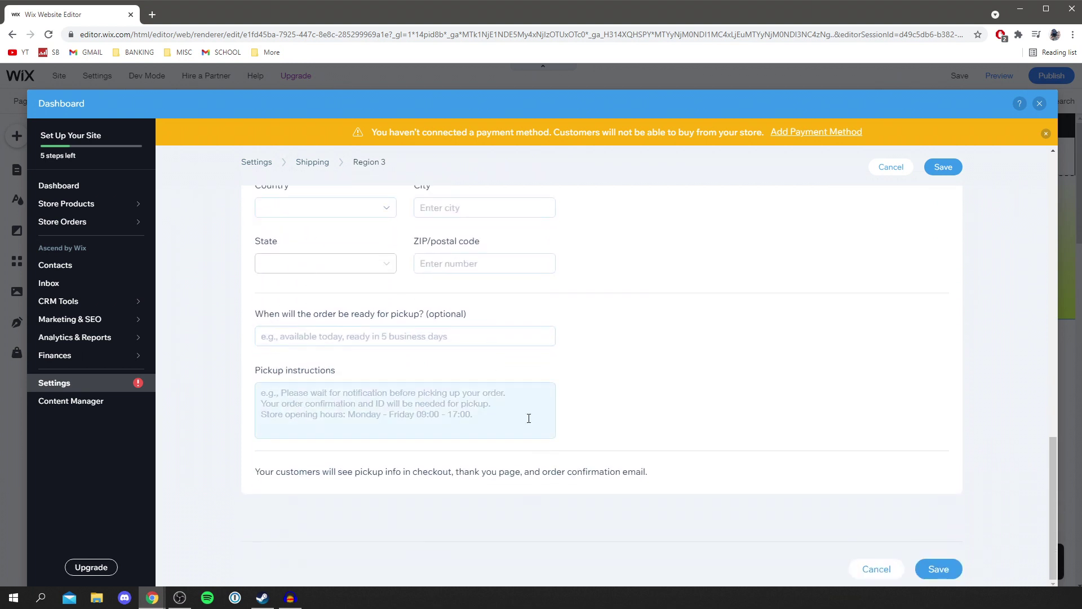
scroll(507, 442, up, 5)
Remove the local pickup option and save Region 3 with its £5–£10 weight rates
click(935, 343)
click(954, 562)
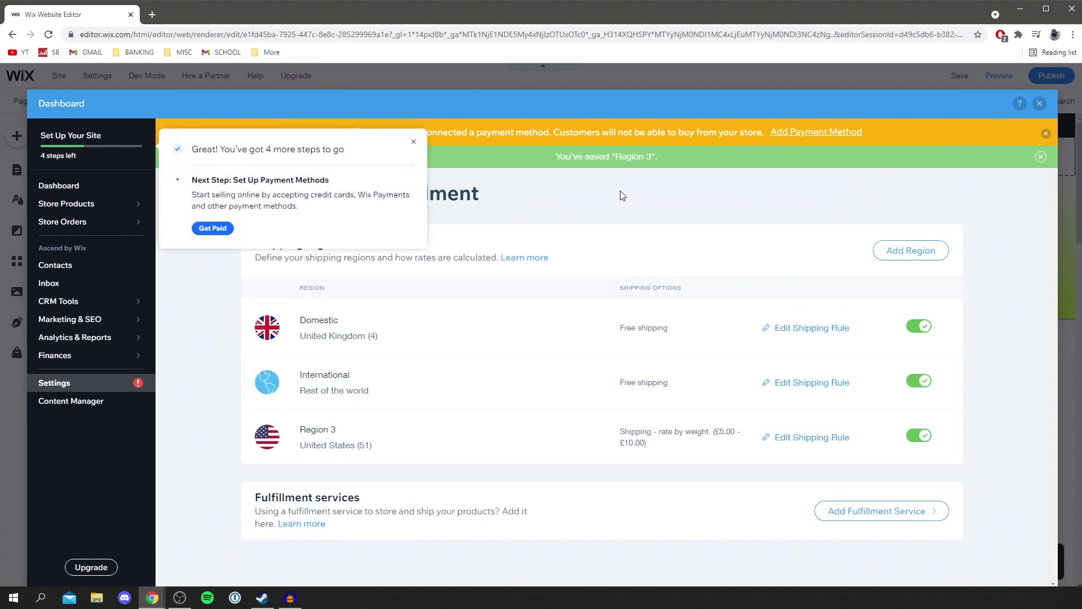
click(414, 143)
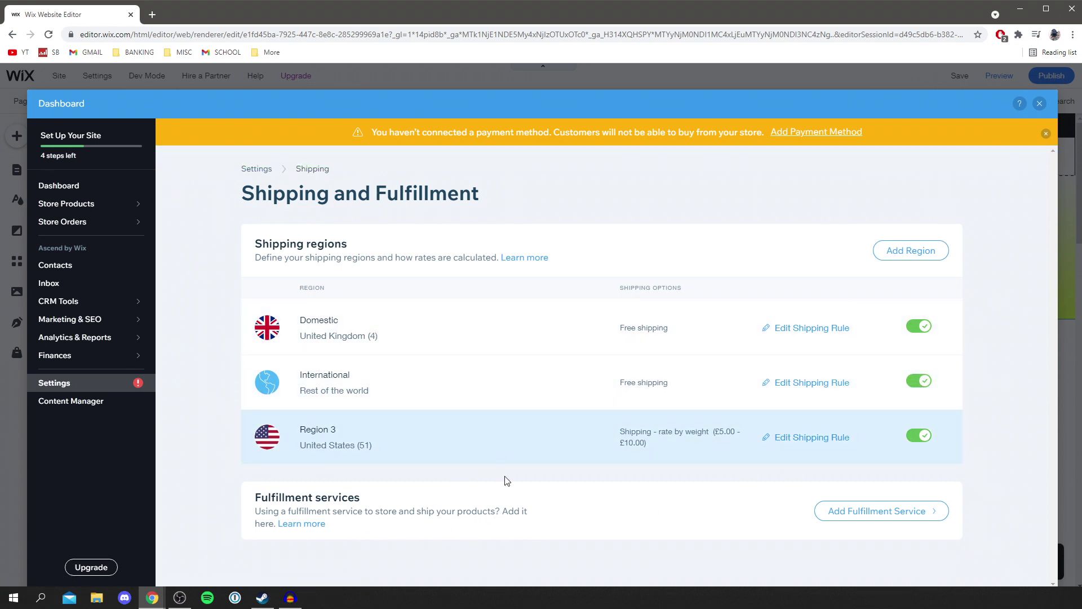
Go back to Settings and open Tax under eCommerce & Finance
click(256, 169)
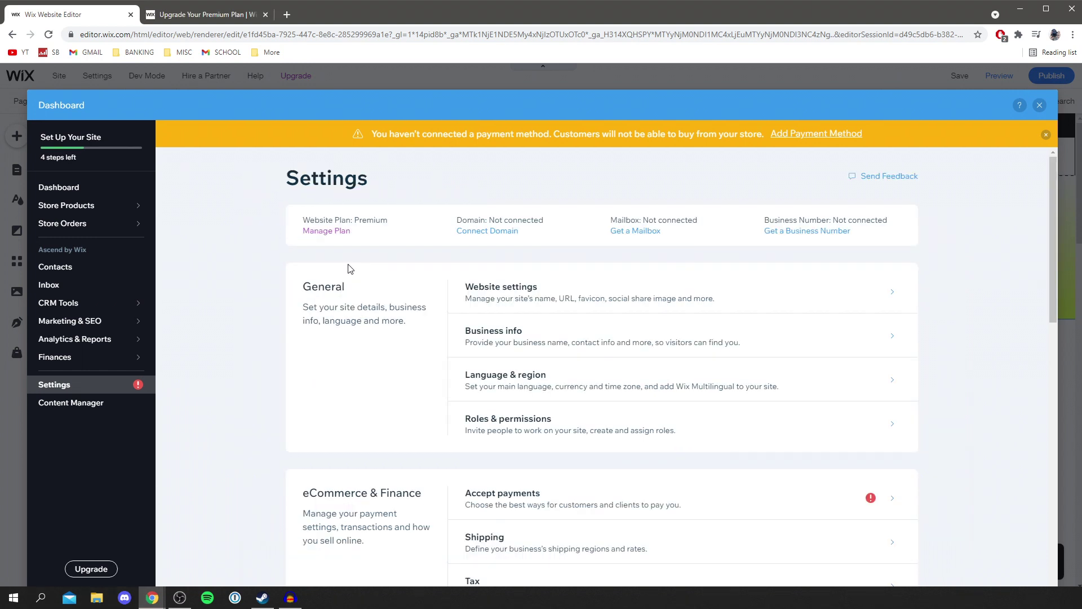
scroll(693, 372, down, 2)
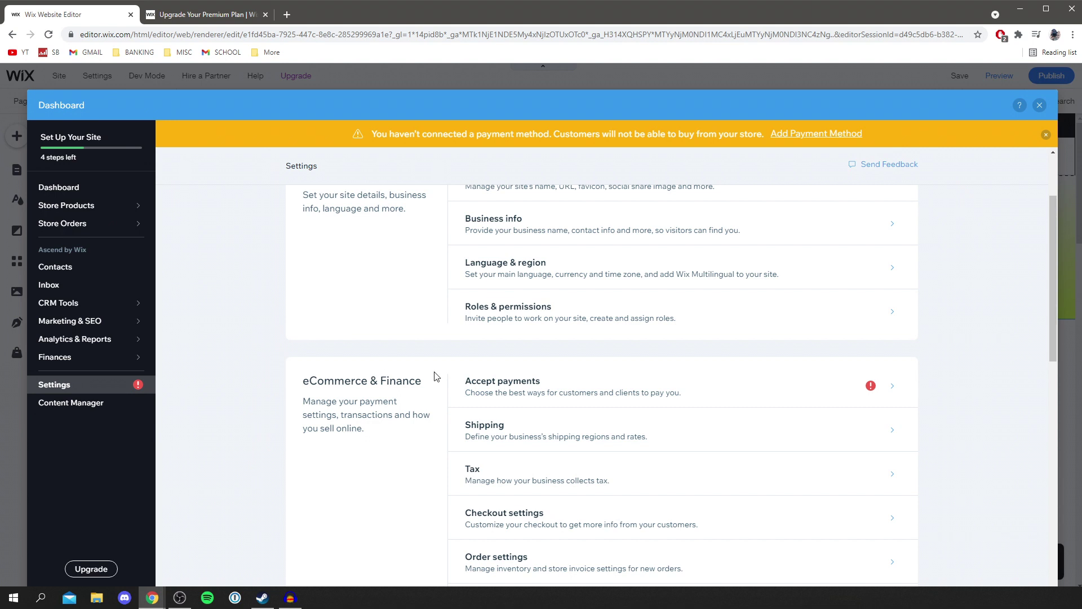
click(504, 476)
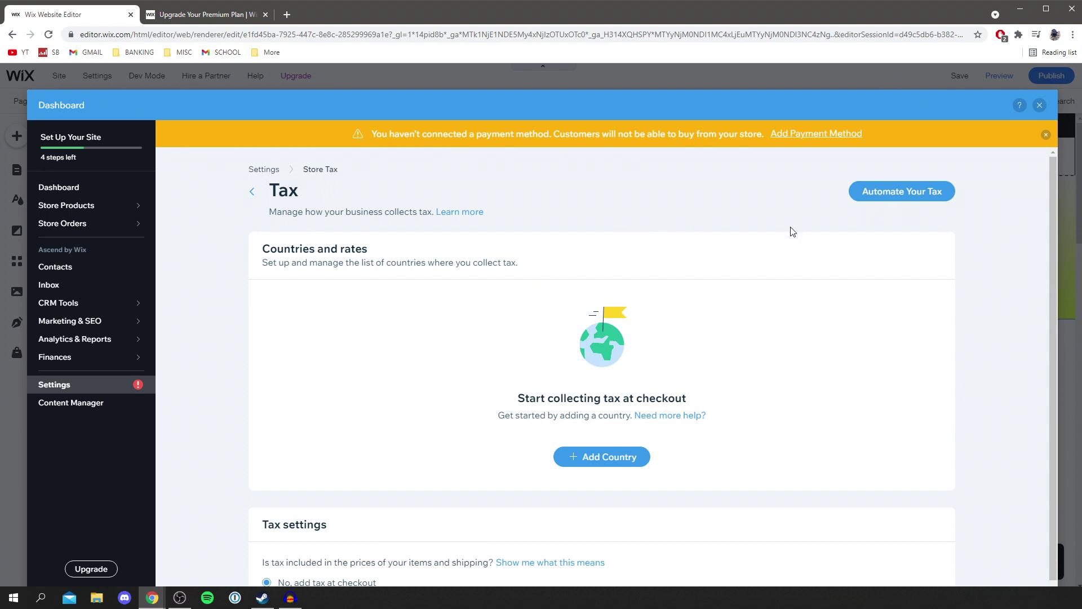
Start Avalara automated tax, accept its terms, then abandon account creation and return to Settings
mouse_move(860, 200)
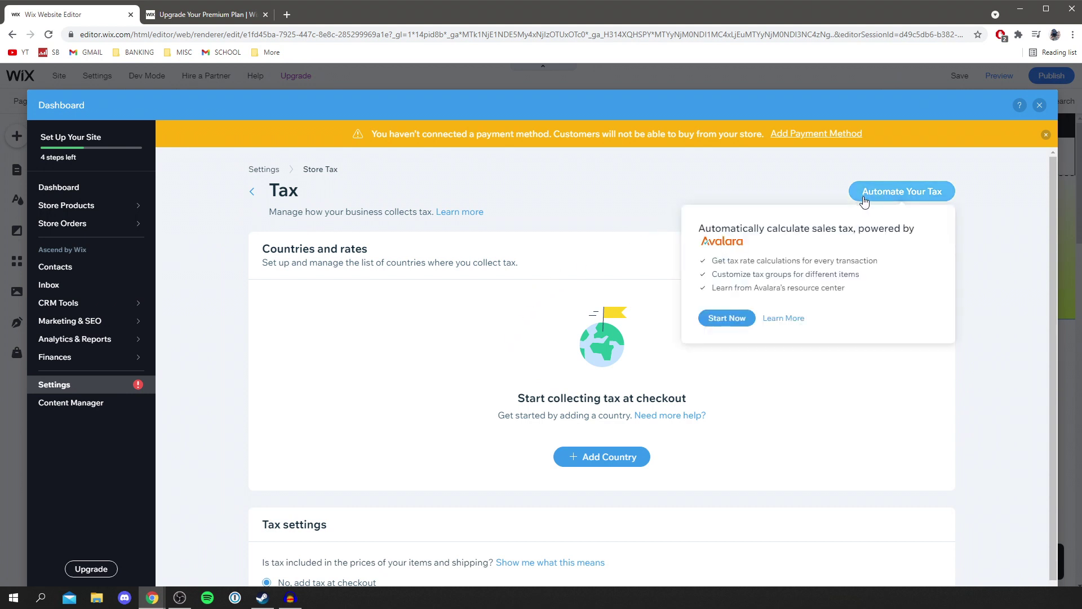
click(744, 317)
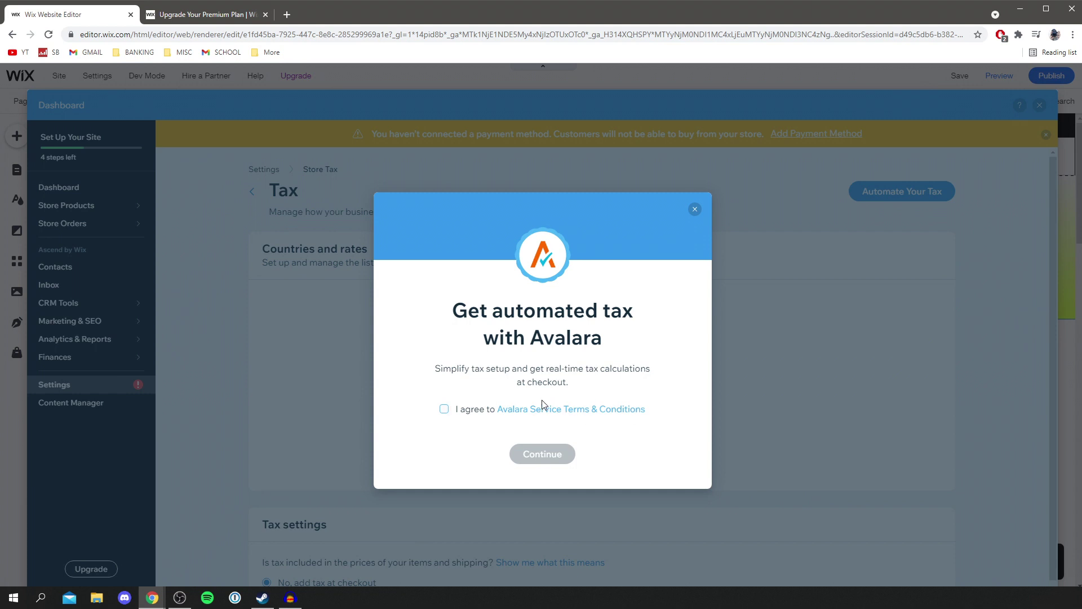
click(461, 411)
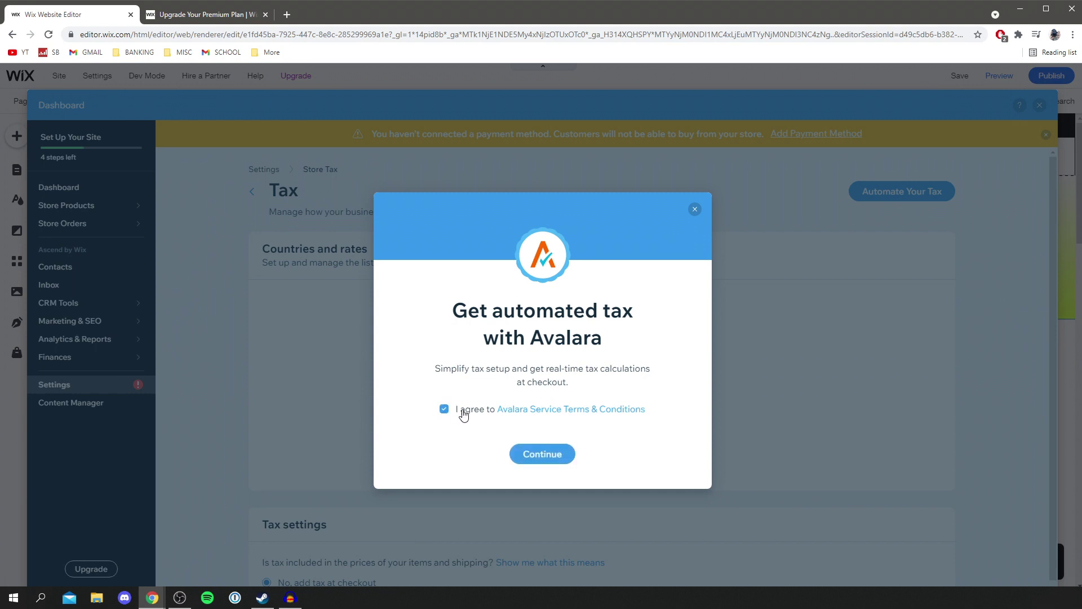
click(542, 454)
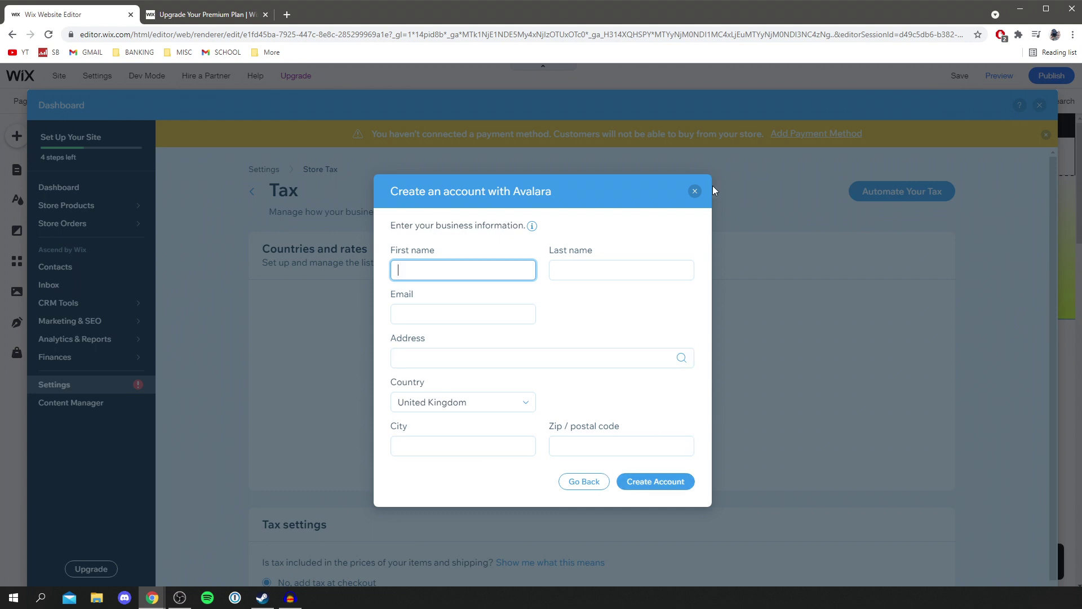
click(695, 192)
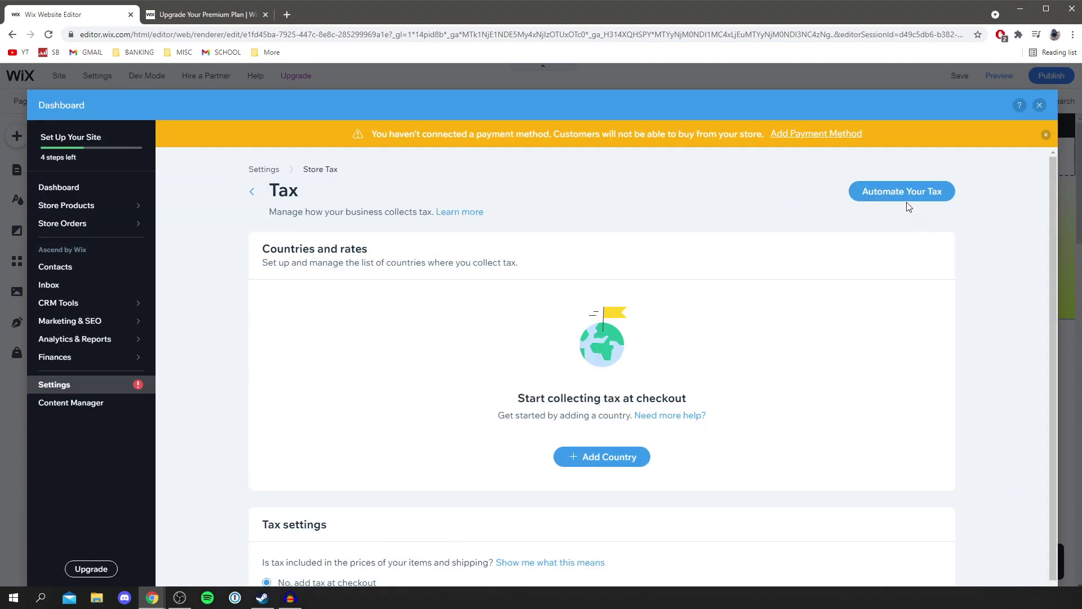
click(252, 191)
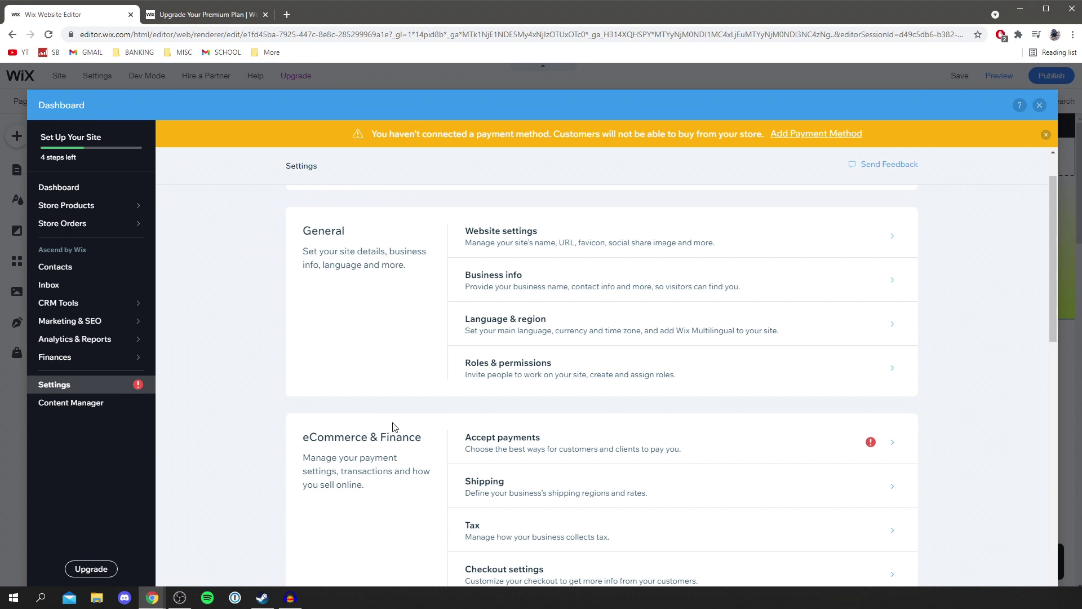
Open Accept payments and confirm United Kingdom as the business location
click(544, 448)
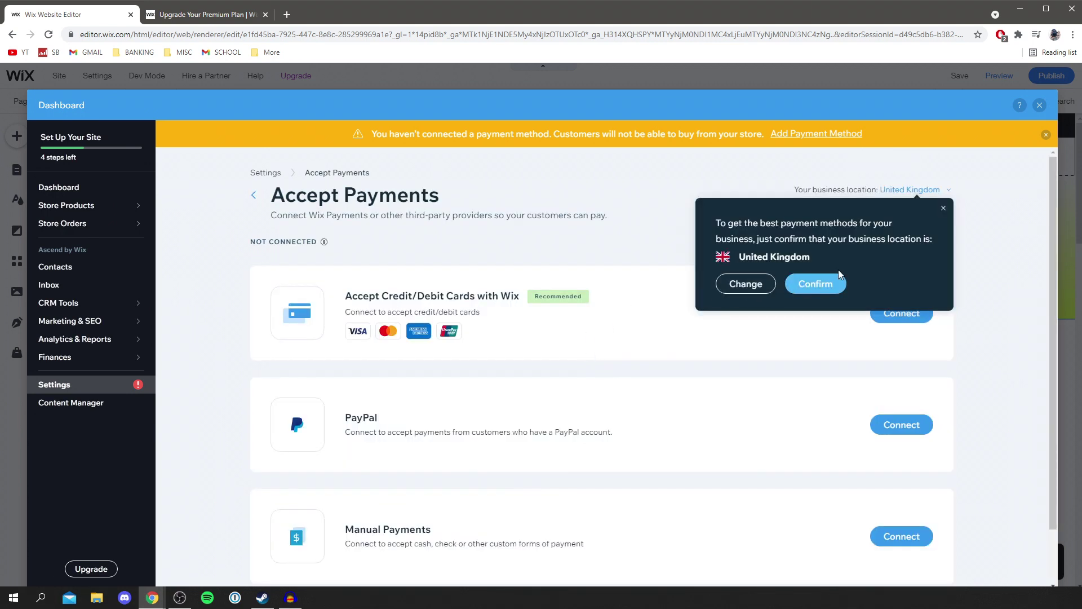
click(805, 287)
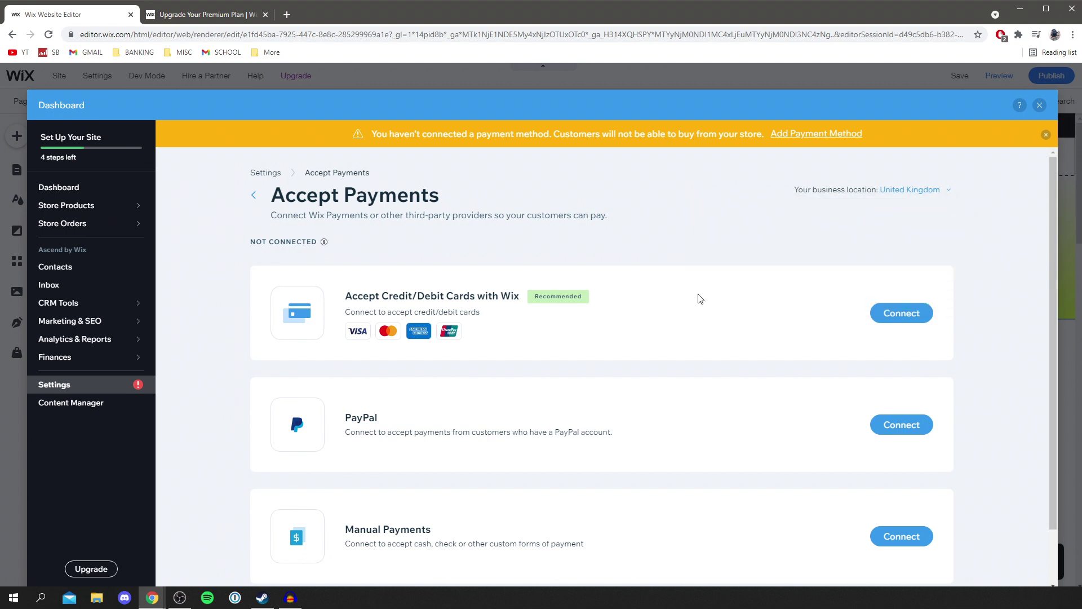
scroll(698, 297, down, 1)
scroll(608, 479, up, 1)
scroll(478, 550, down, 1)
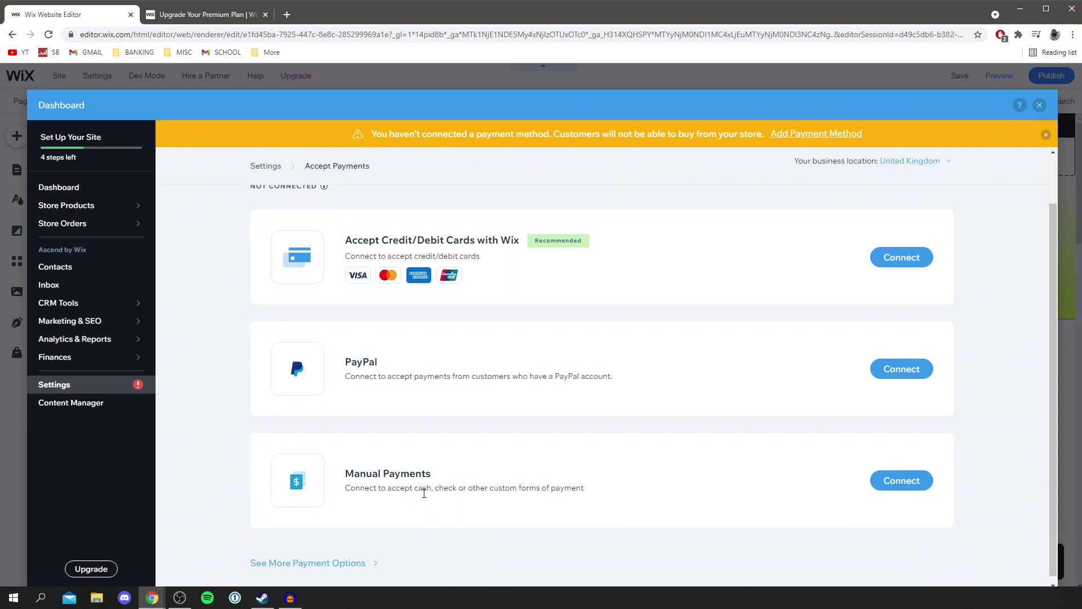
scroll(424, 493, up, 1)
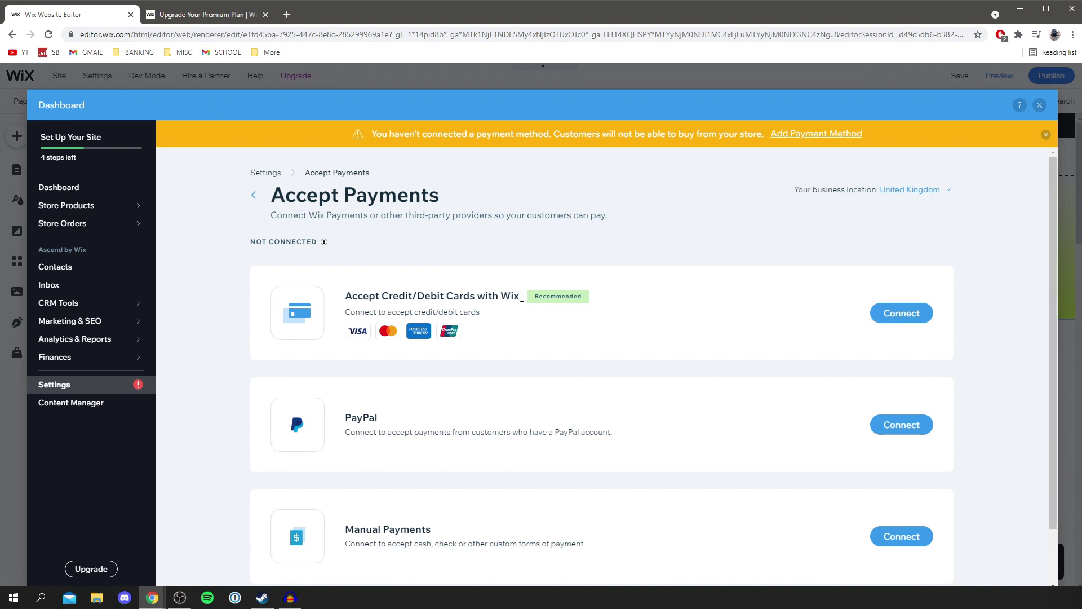
Start connecting Wix credit/debit card payments, answering No to prohibited products
click(877, 314)
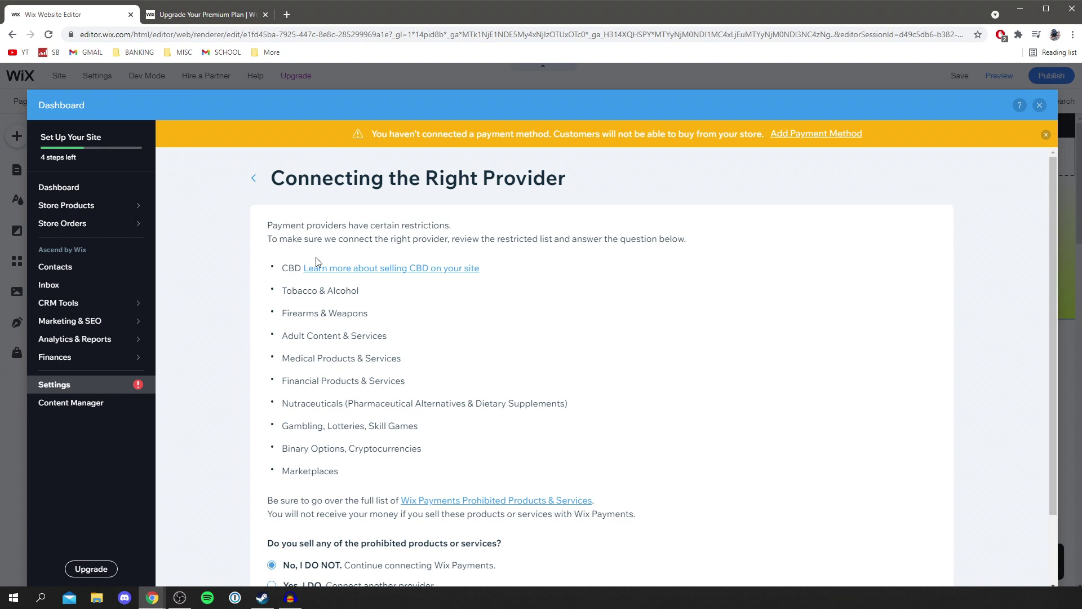
scroll(319, 395, down, 1)
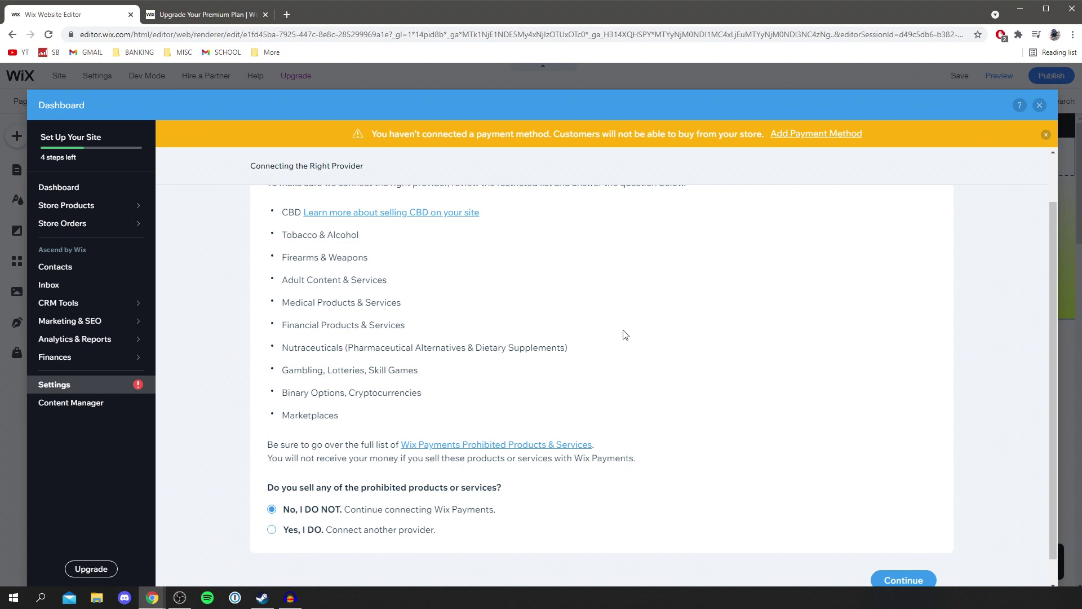
click(905, 578)
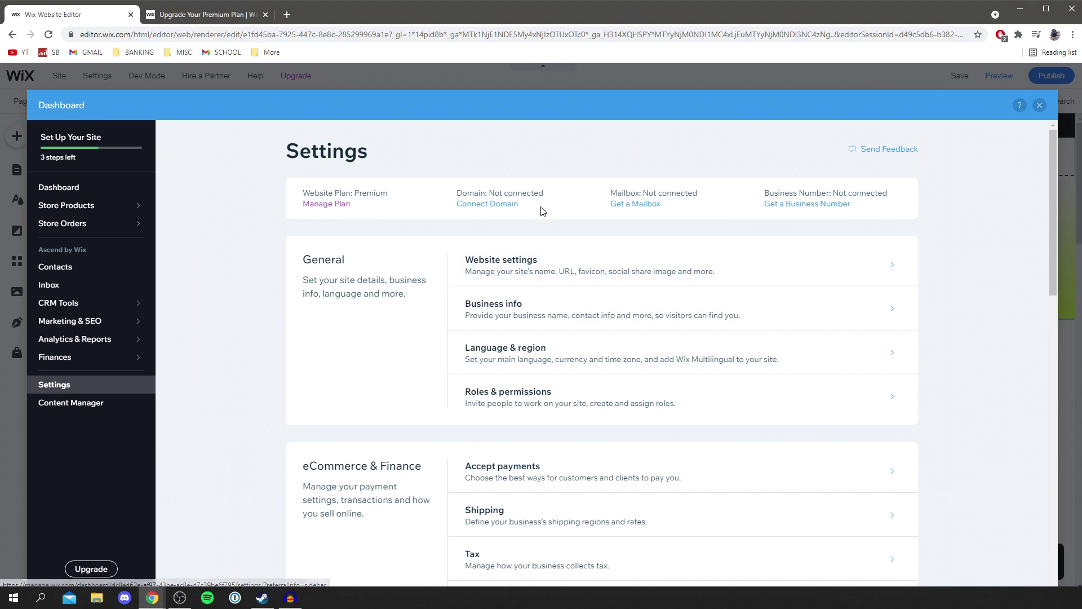
Leave the Settings dashboard to return to the T SHOP home page canvas
click(475, 209)
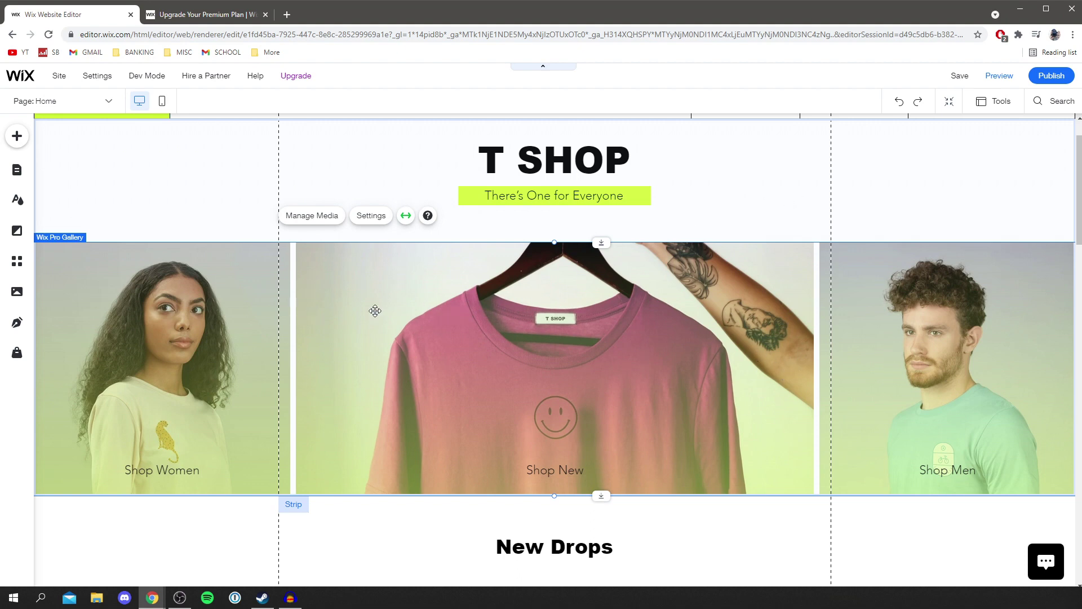
click(302, 222)
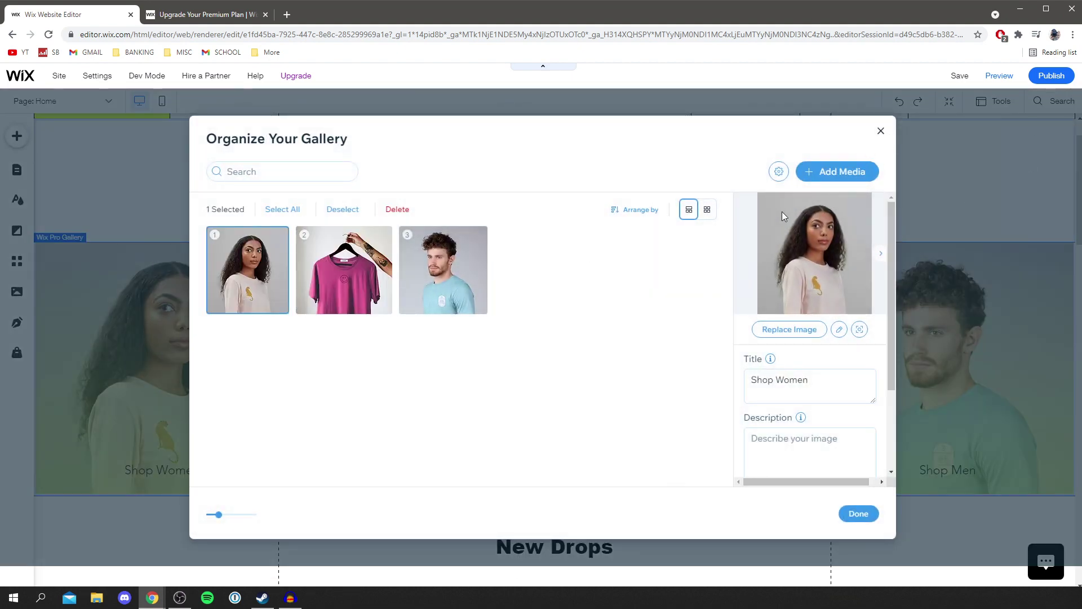
click(822, 385)
scroll(752, 389, down, 2)
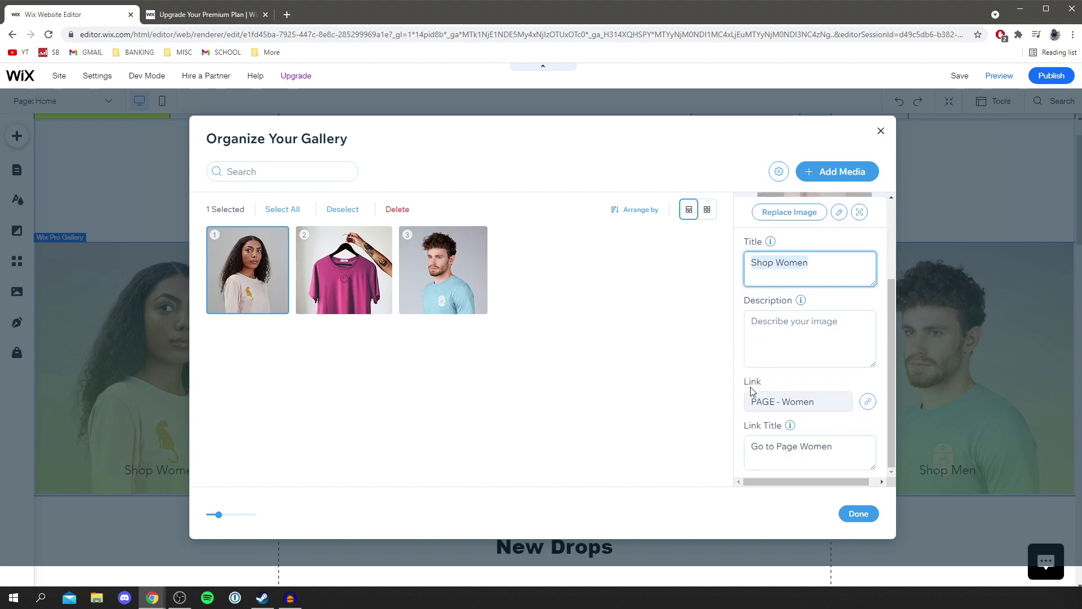
click(880, 134)
scroll(506, 401, down, 4)
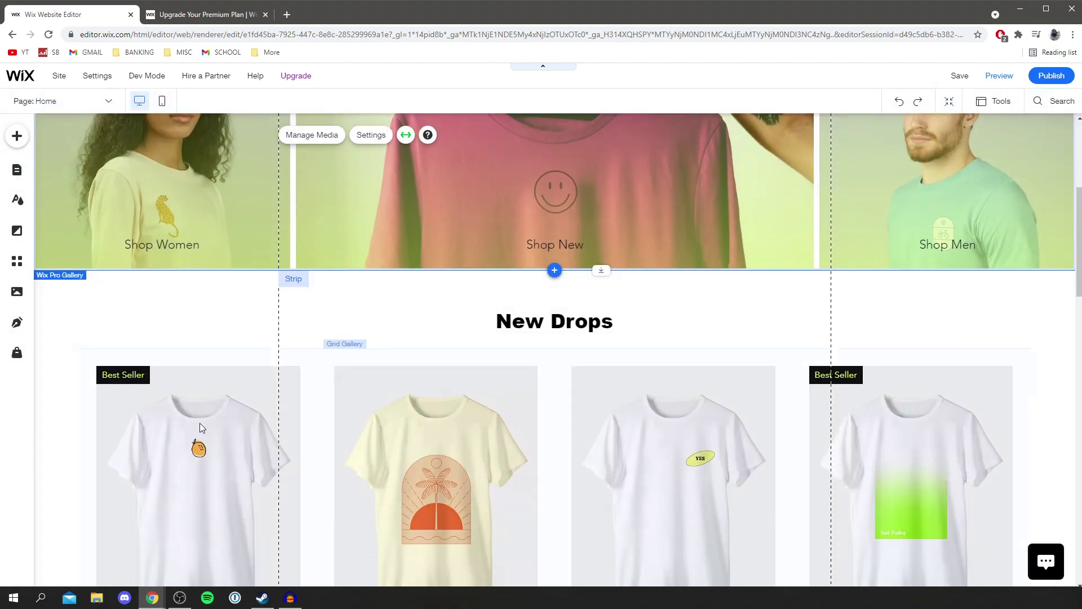
click(466, 398)
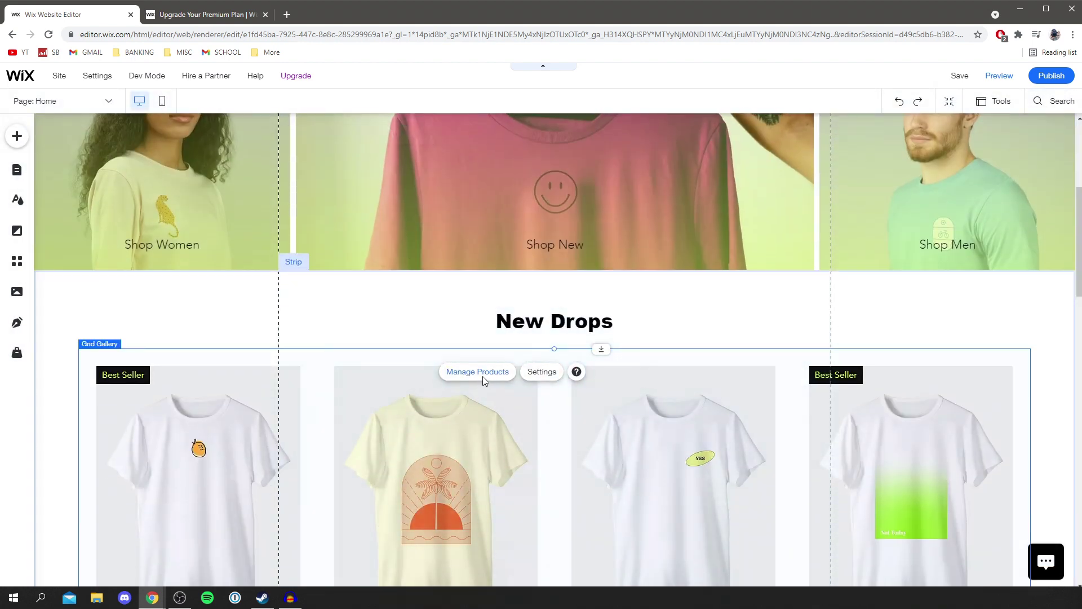
click(477, 372)
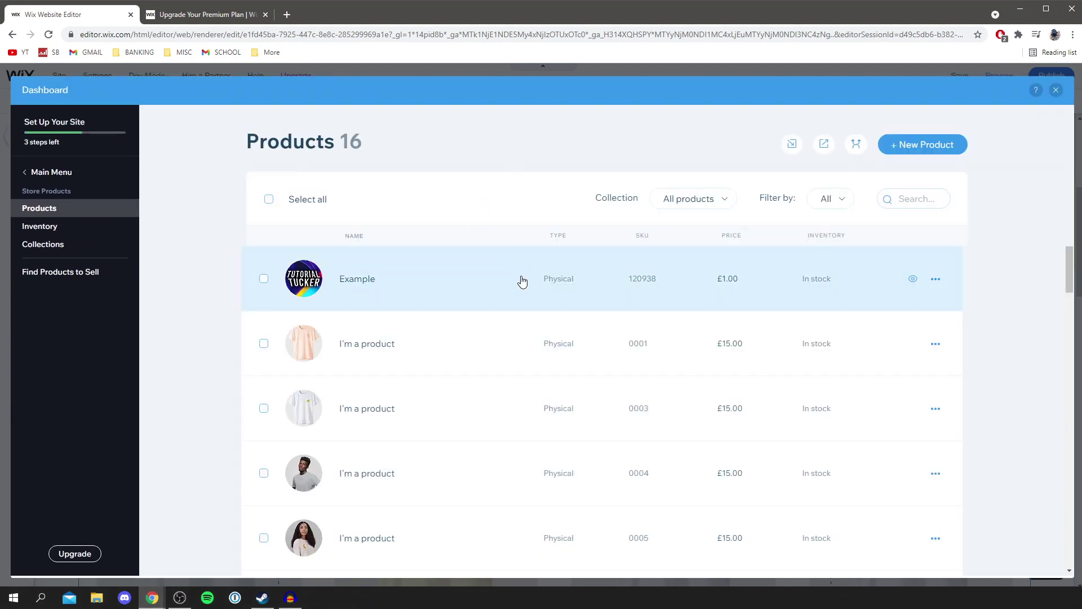
click(1055, 90)
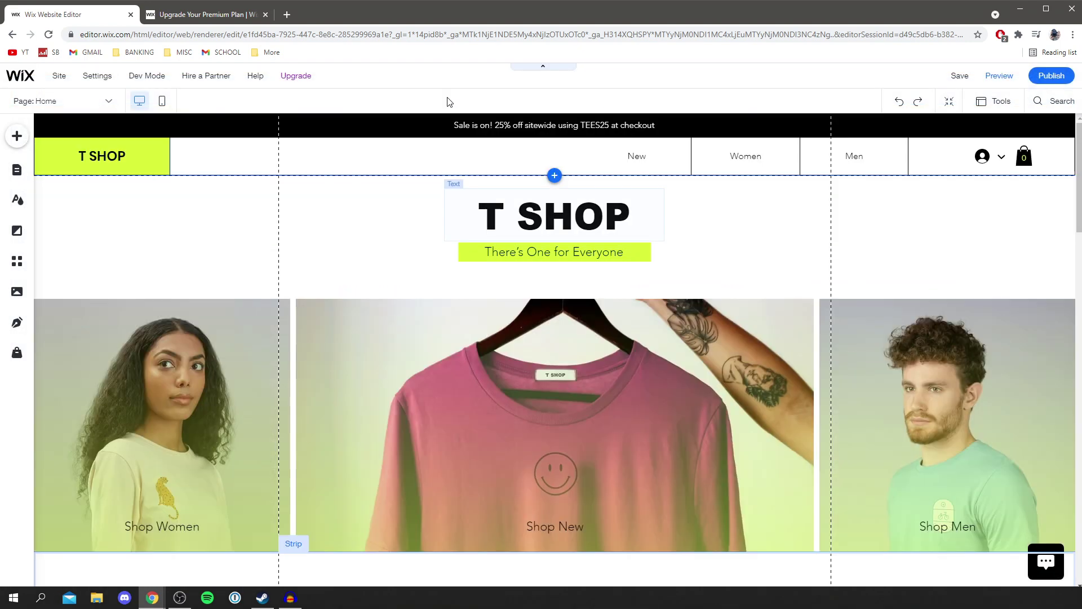
Open the site pages list, glance at FAQ, return to Home and switch to mobile view
click(22, 172)
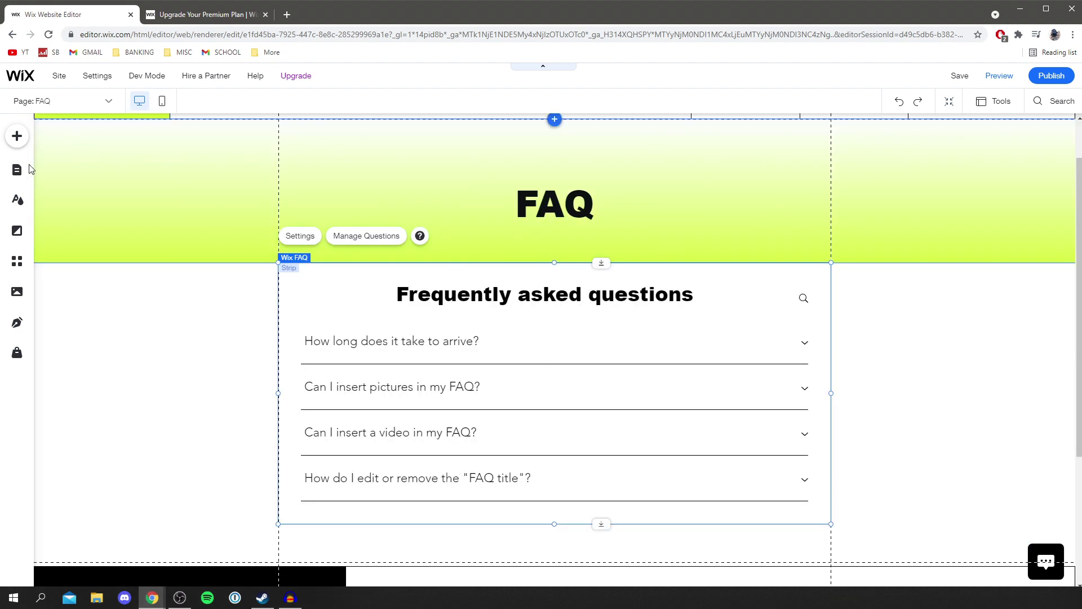
click(19, 171)
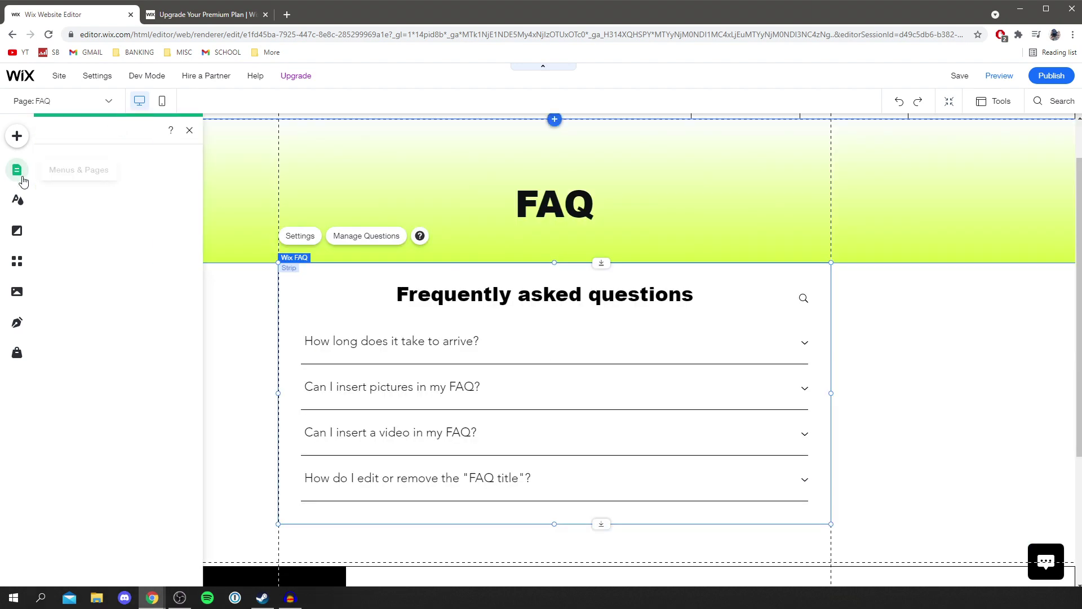
click(169, 191)
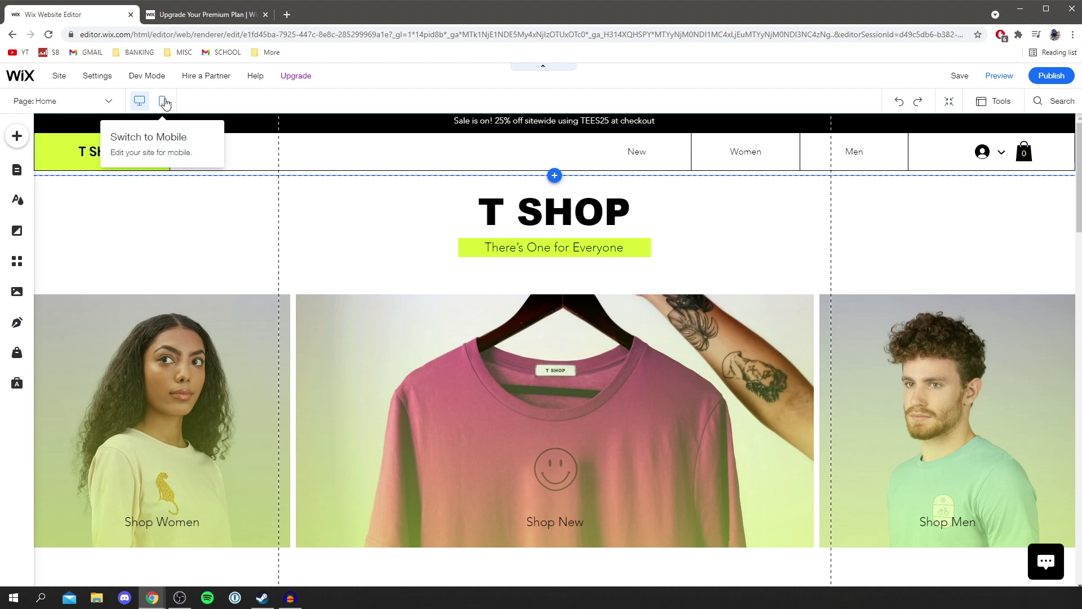
click(164, 103)
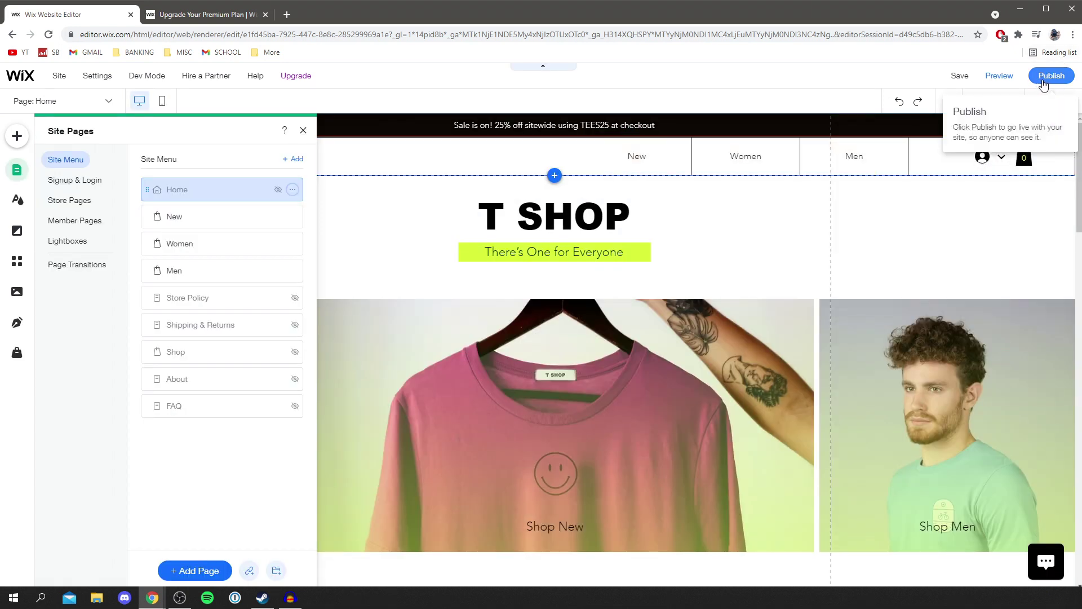
Publish the T SHOP site live, copy its wixsite.com address, and dismiss the follow-up dialogs
click(1046, 82)
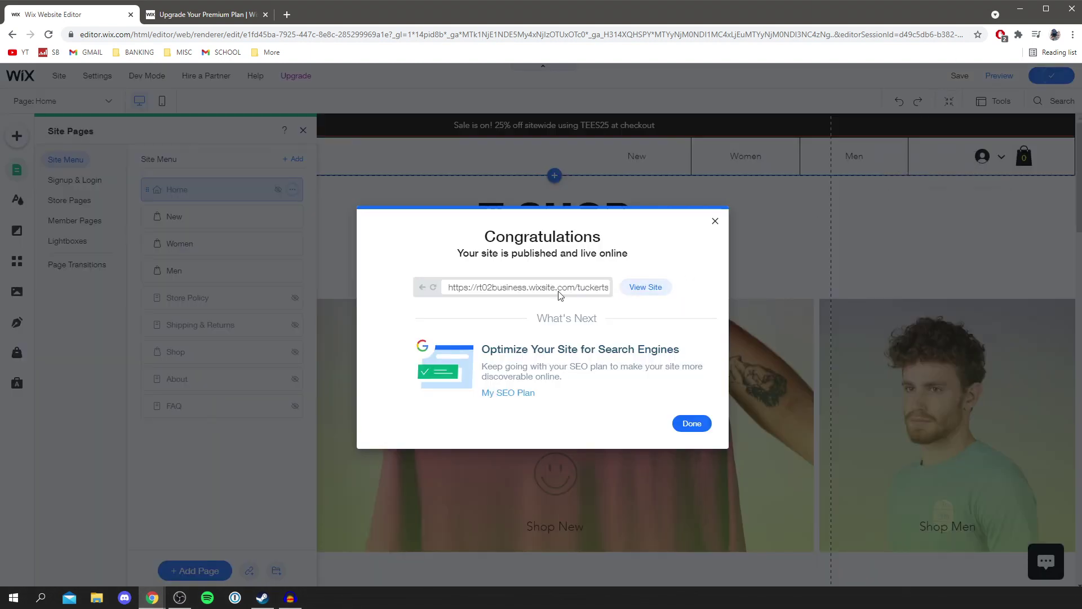
drag(452, 288, 574, 288)
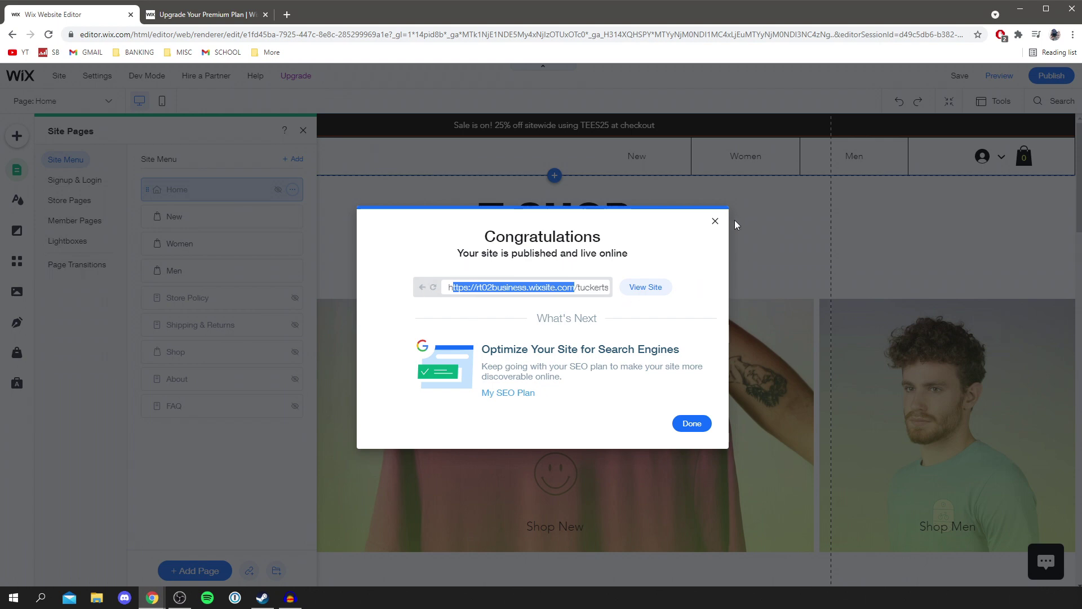
click(715, 221)
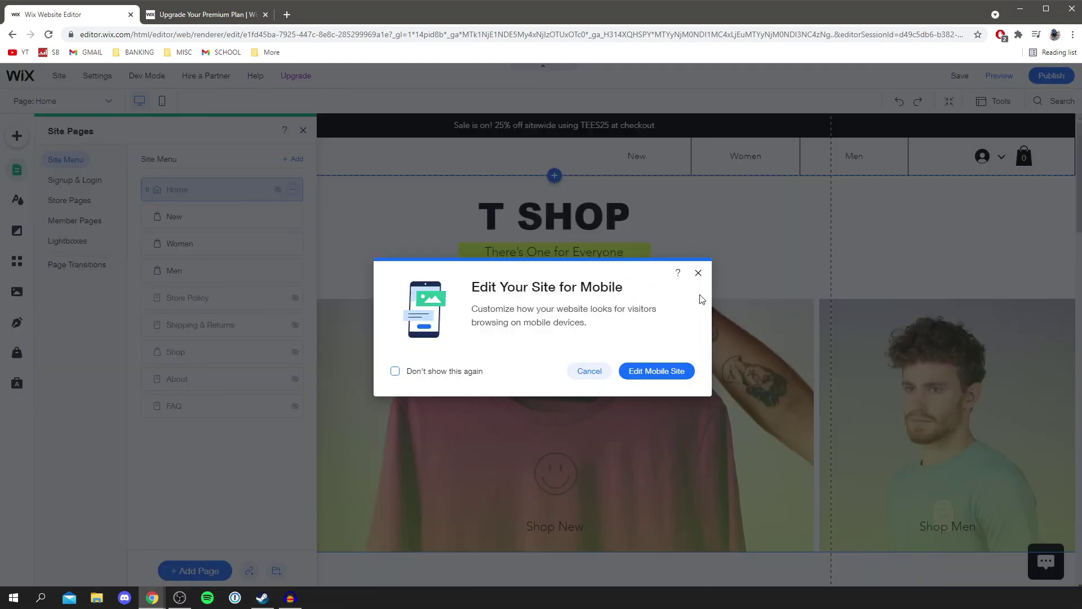
click(698, 274)
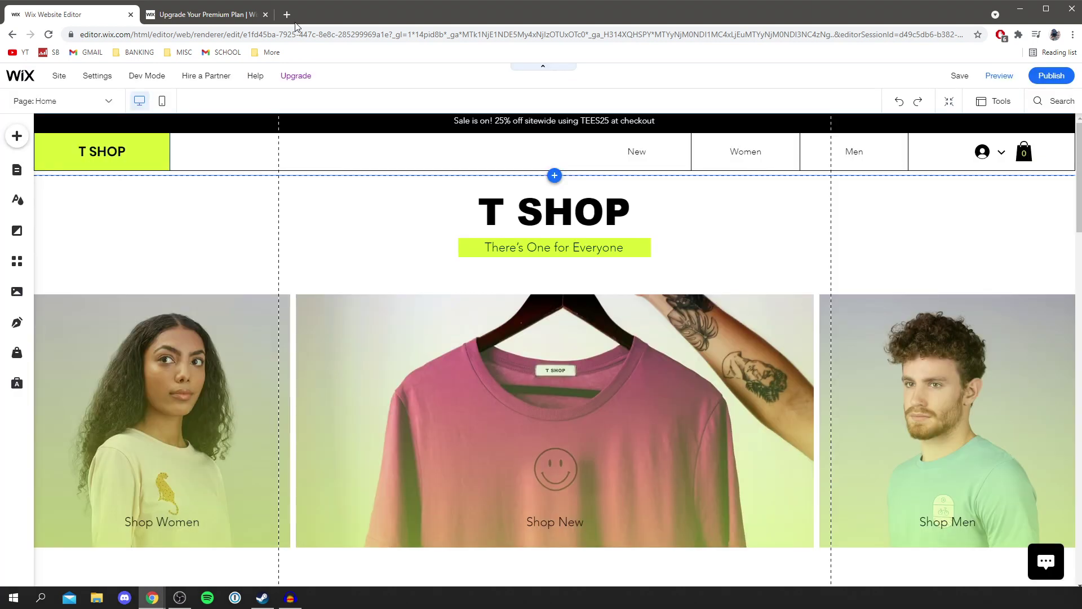